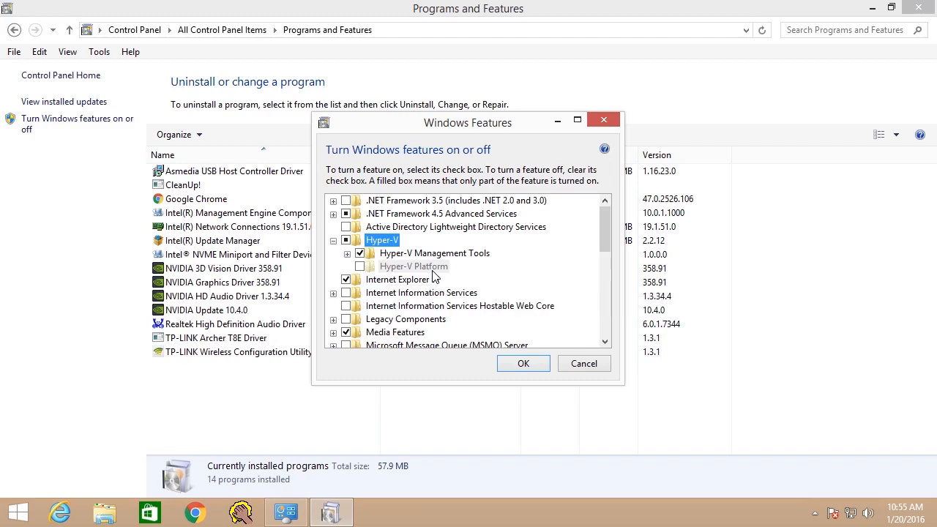
Enable Intel Virtualization Technology in the CPU Configuration settings of the BIOS Advanced Mode
mouse_move(443, 270)
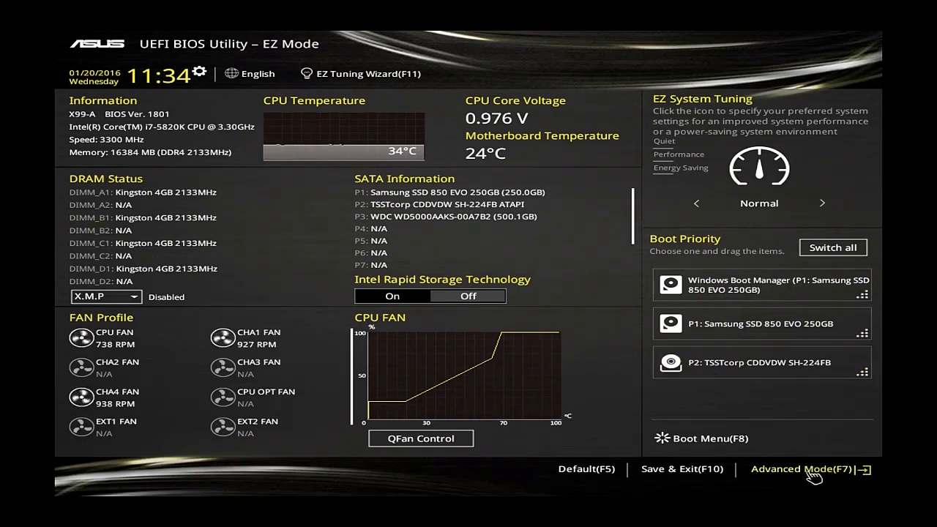
click(813, 473)
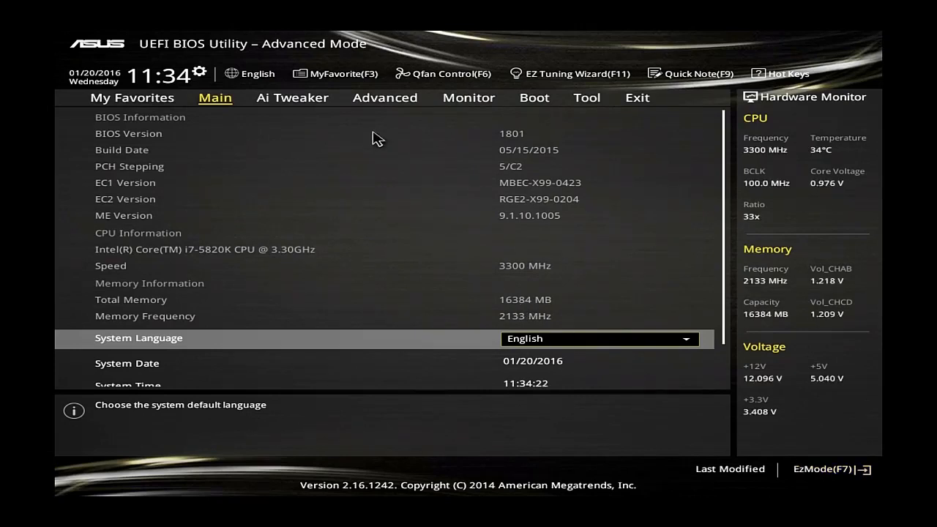
click(385, 100)
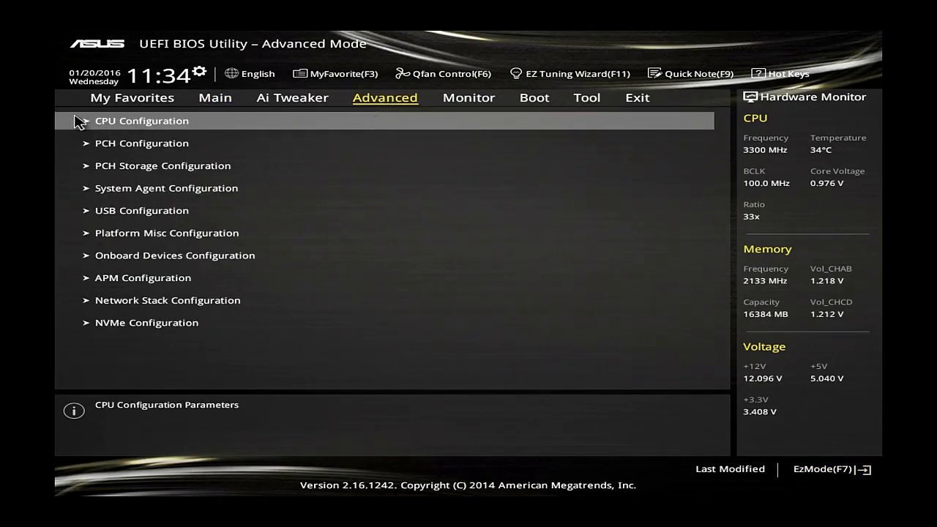
click(95, 125)
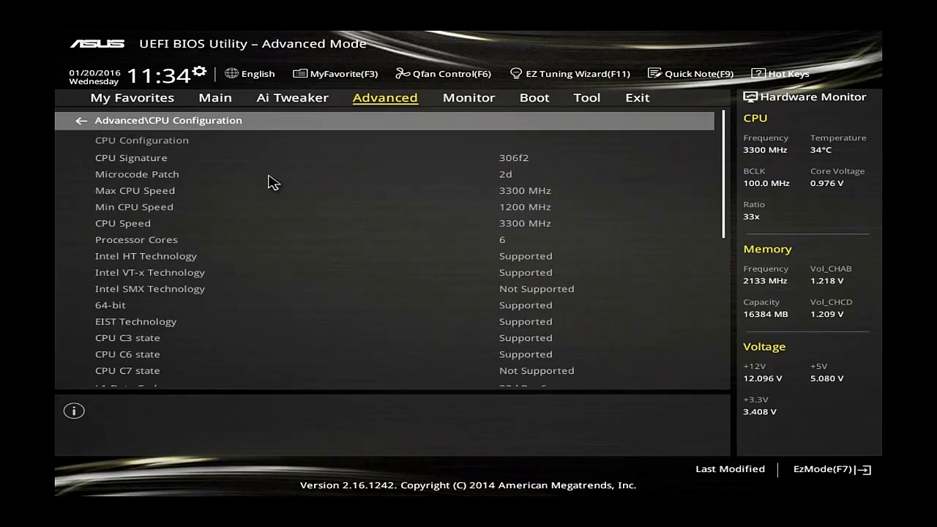
scroll(344, 229, down, 1)
scroll(343, 227, down, 2)
scroll(329, 233, down, 4)
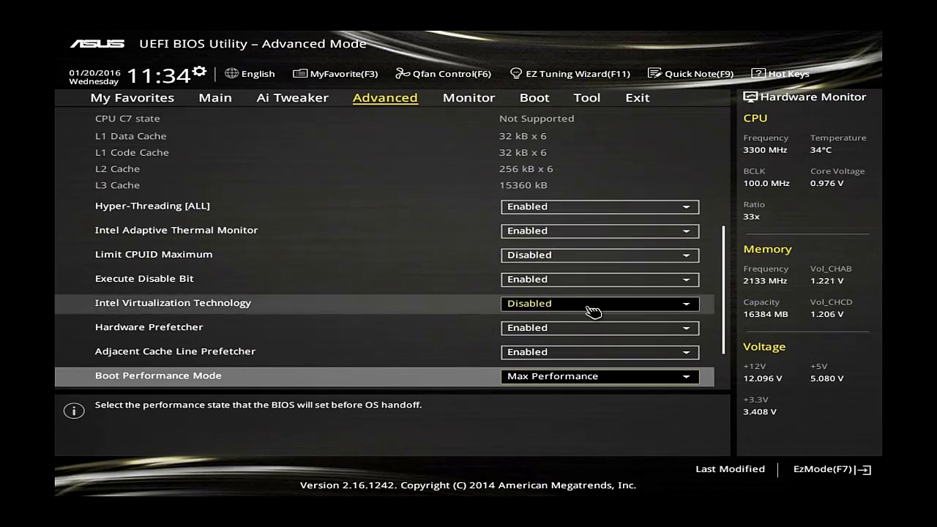
click(688, 305)
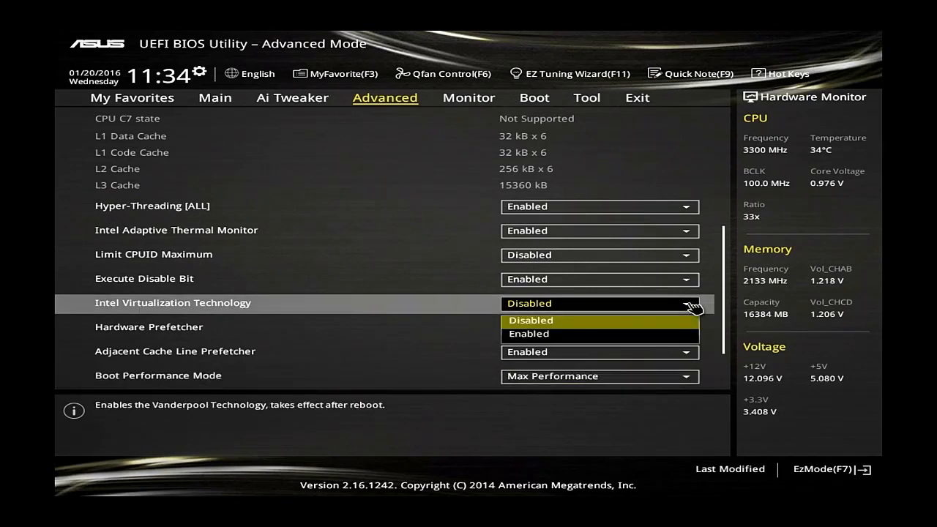
click(665, 333)
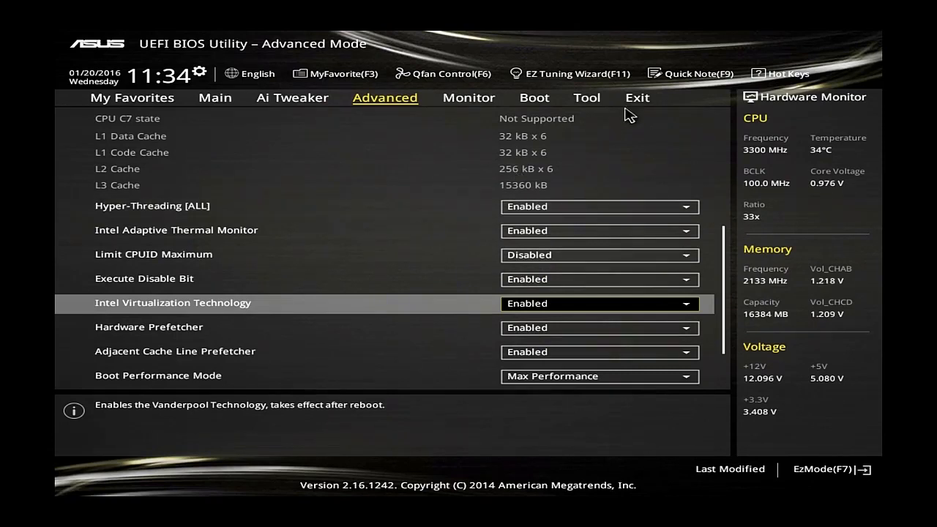
Save the BIOS configuration changes and reset the computer
click(647, 101)
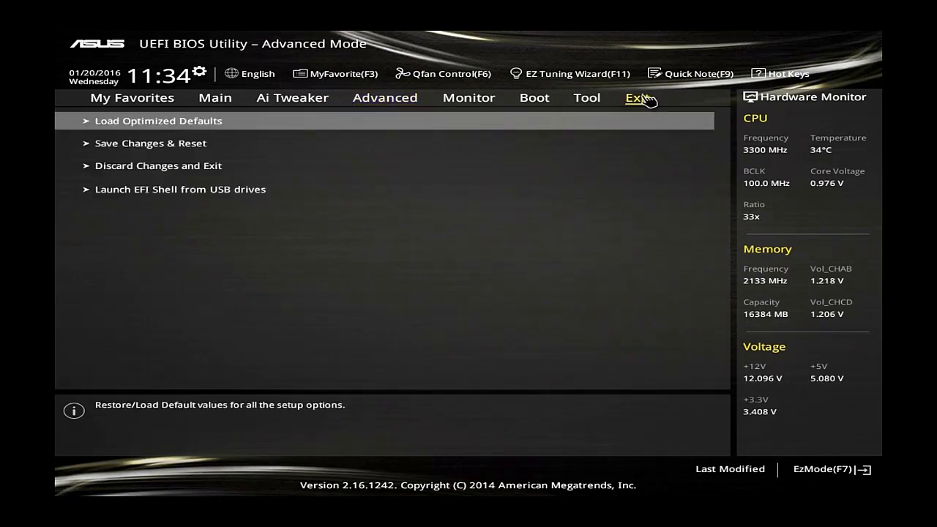
click(135, 147)
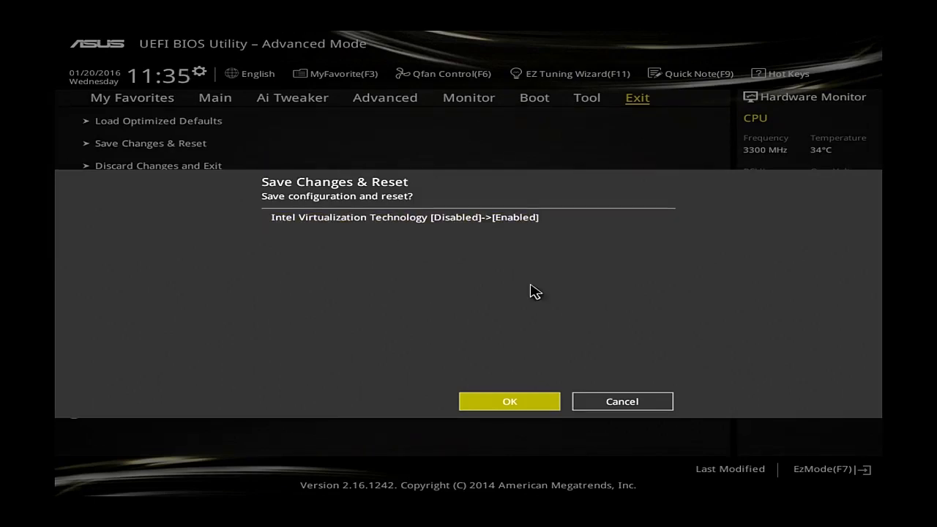
click(508, 402)
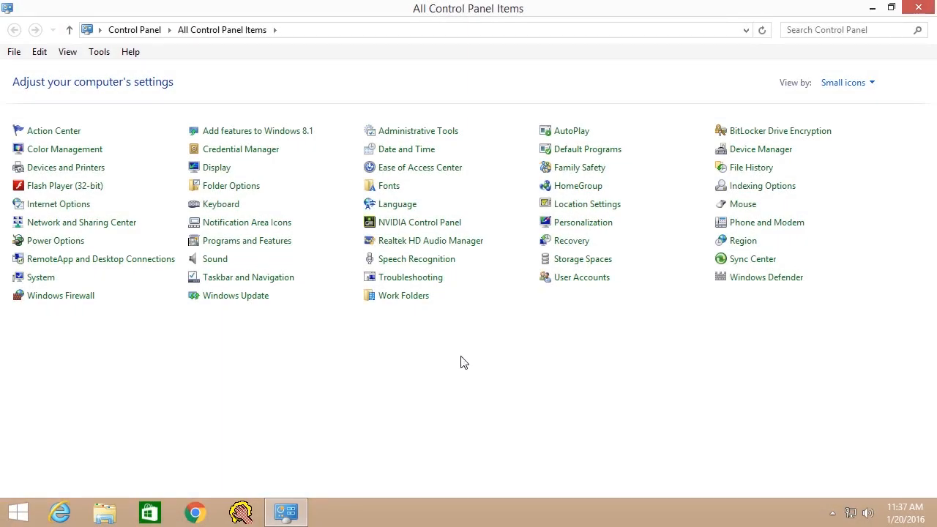
Turn on the Windows feature Hyper-V, including Hyper-V Management Tools and Hyper-V Platform
click(254, 246)
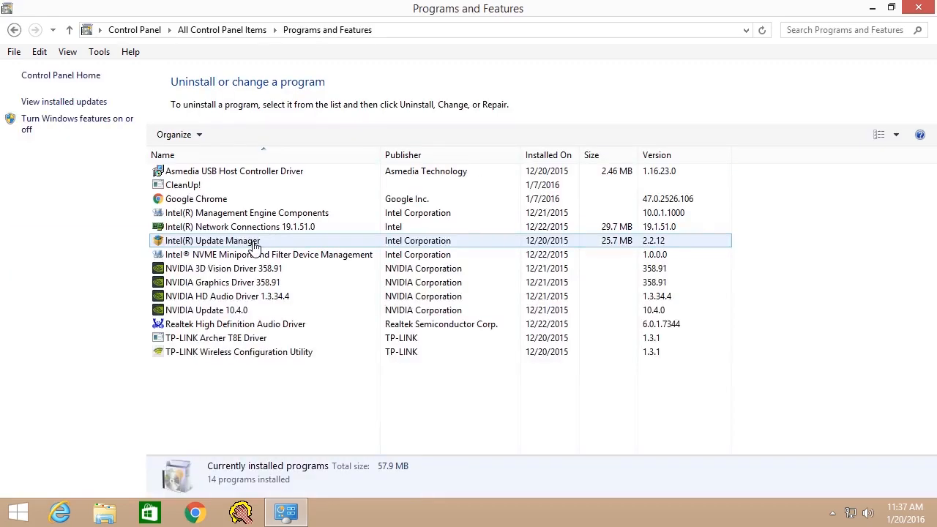
click(63, 122)
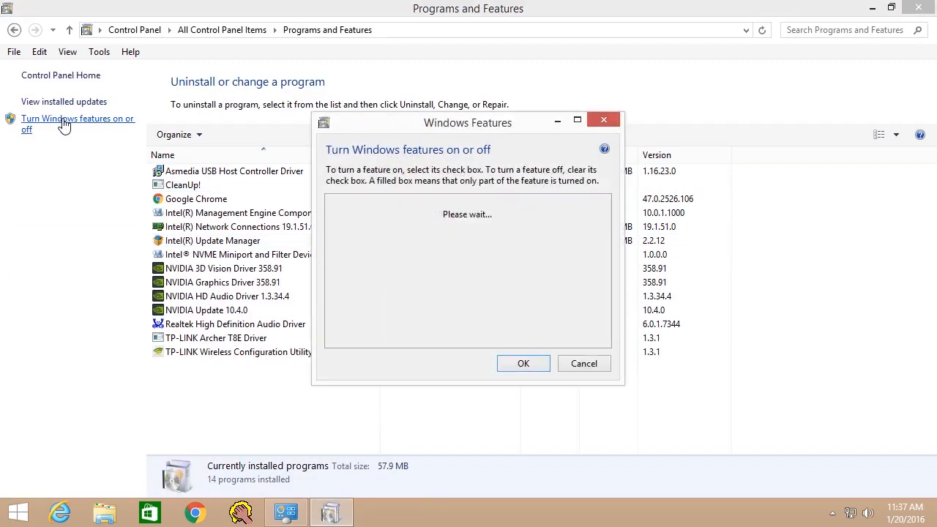
click(346, 241)
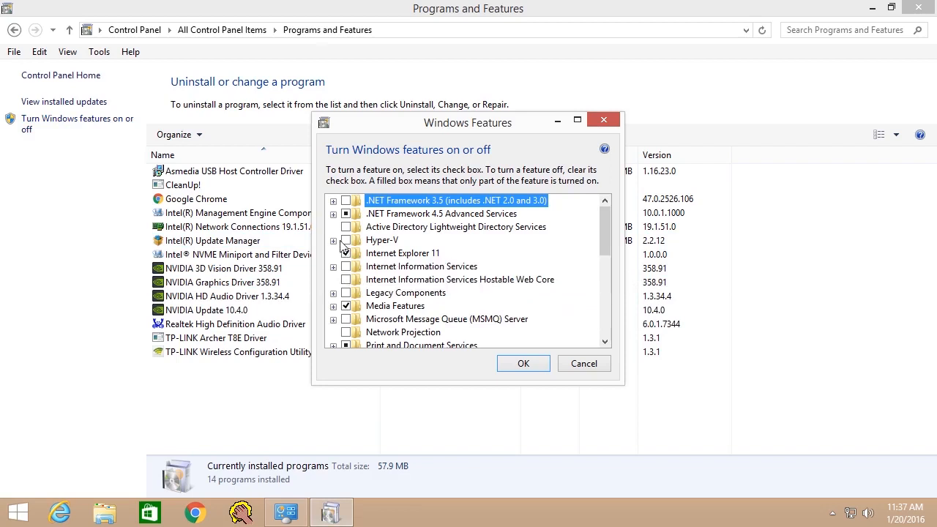
click(333, 241)
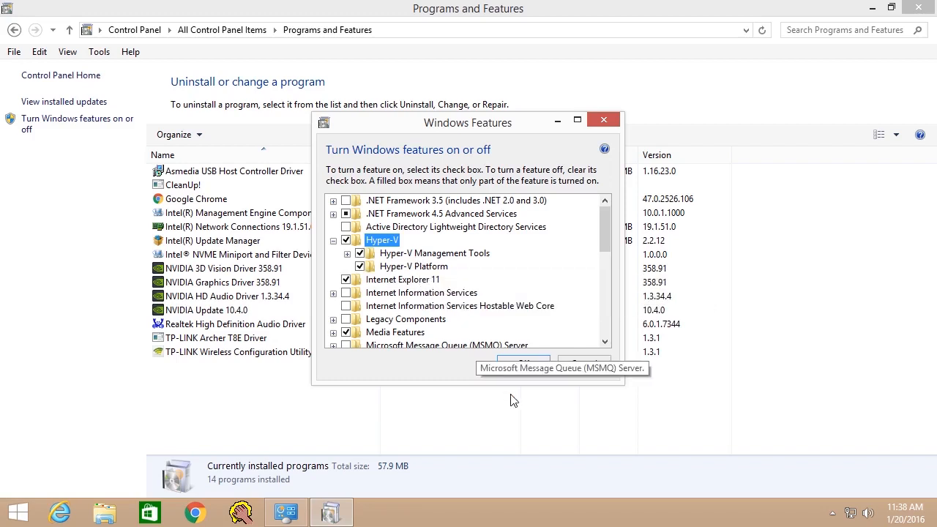
click(520, 369)
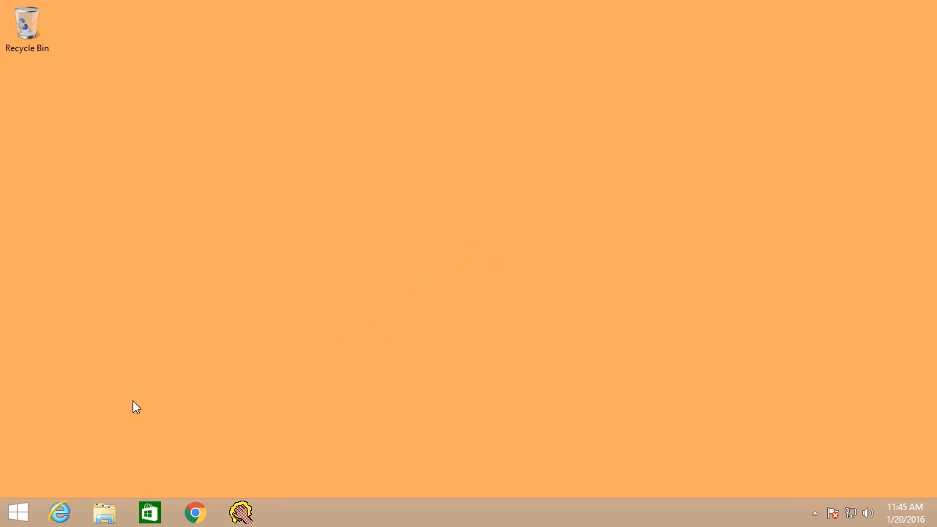
Launch Hyper-V Manager from the Administrative Tools in Control Panel
right_click(25, 516)
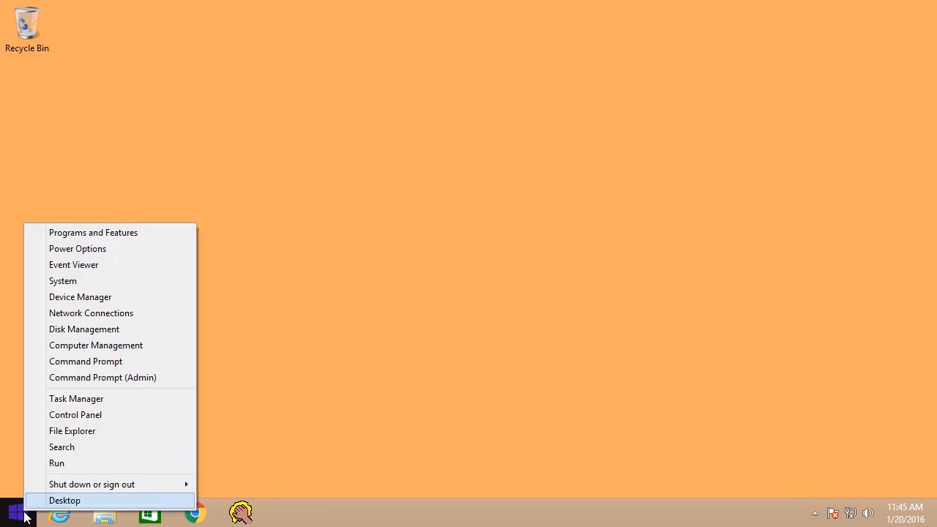
click(79, 417)
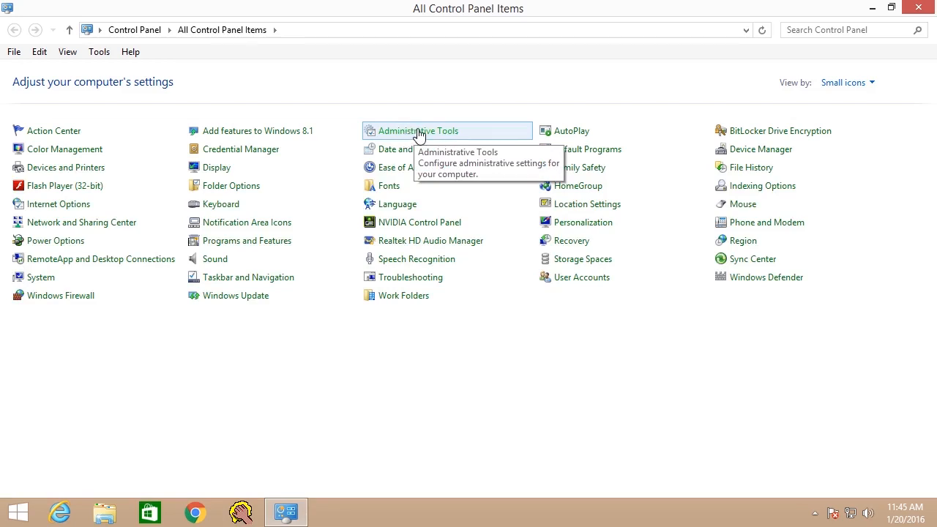
right_click(417, 137)
click(425, 167)
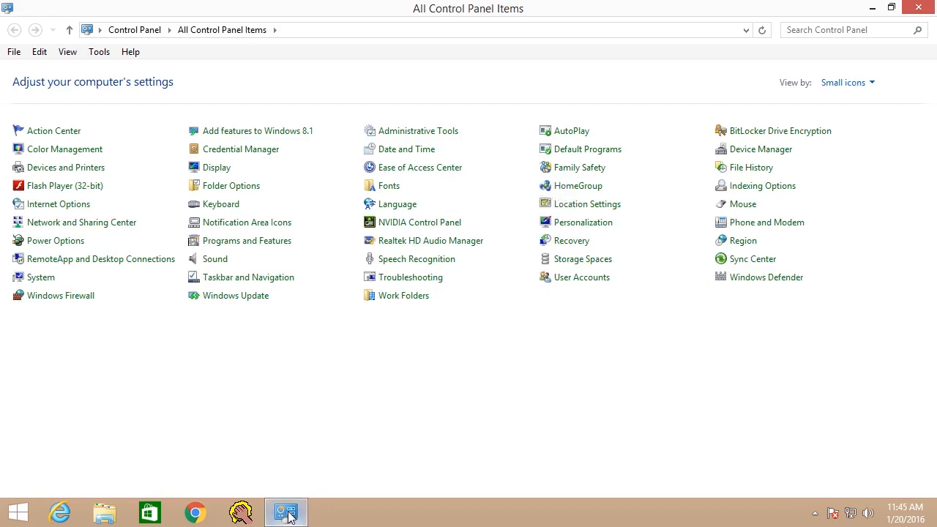
click(397, 137)
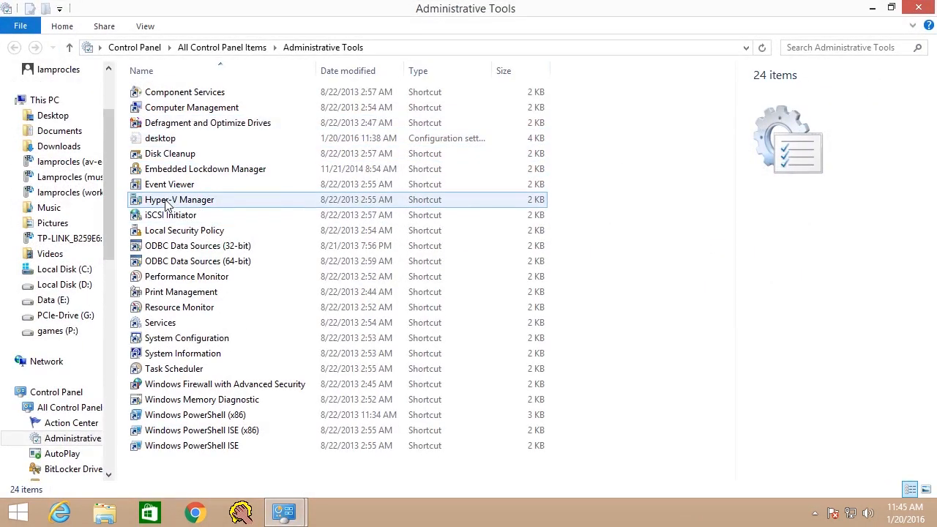
click(183, 201)
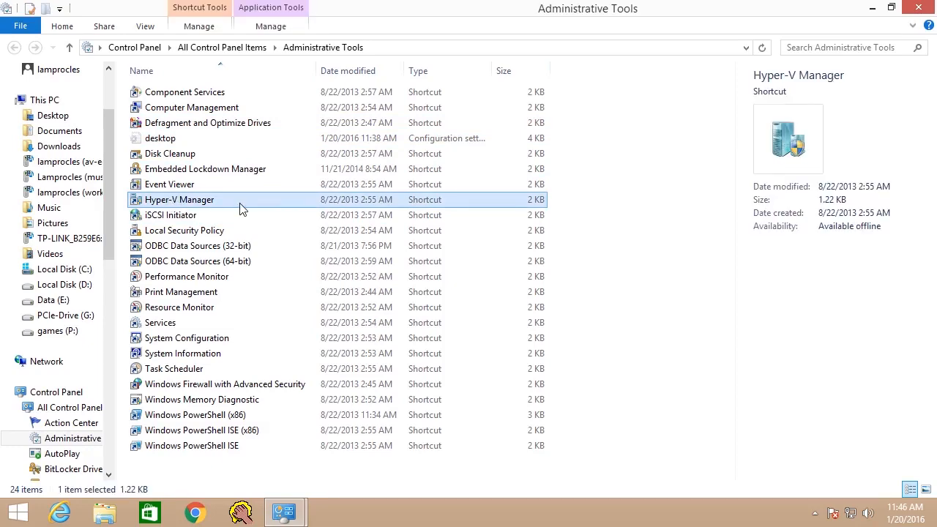
double_click(188, 202)
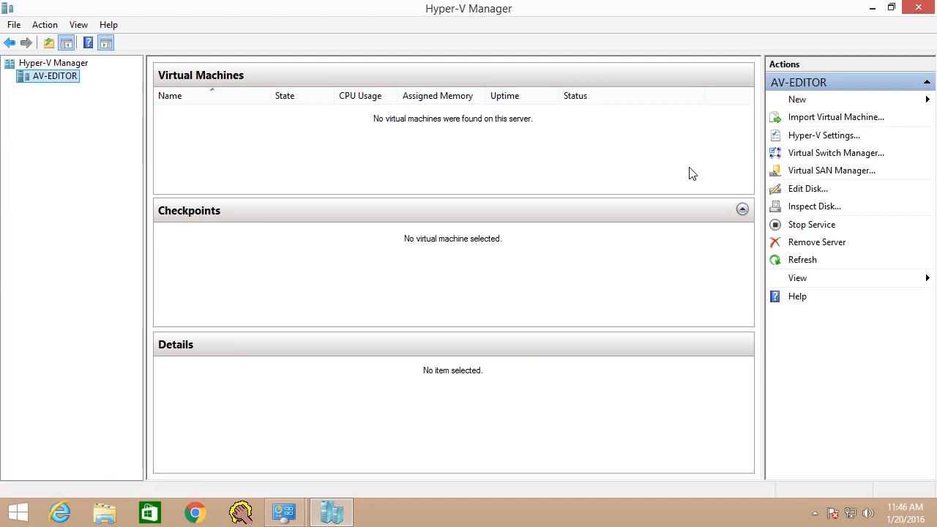
Examine the available virtual switch types in the Virtual Switch Manager, then close it without creating a switch
click(830, 153)
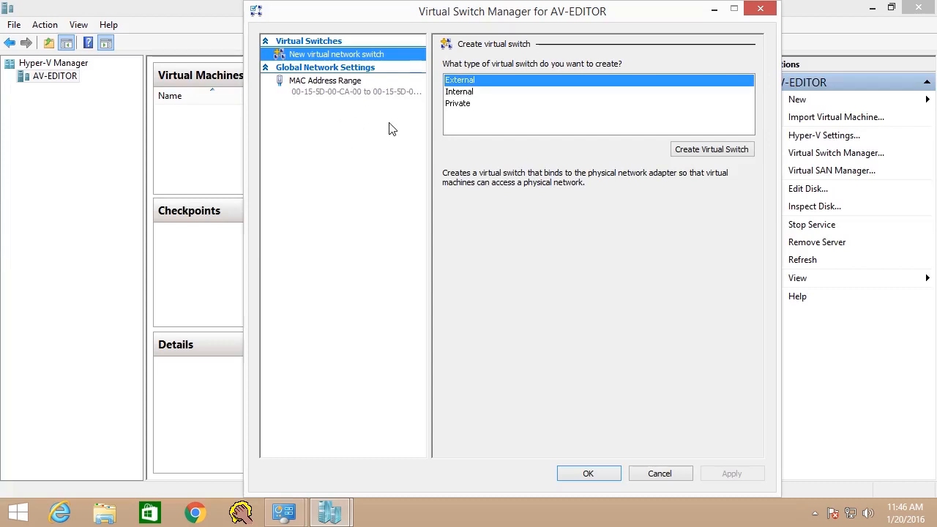
click(678, 474)
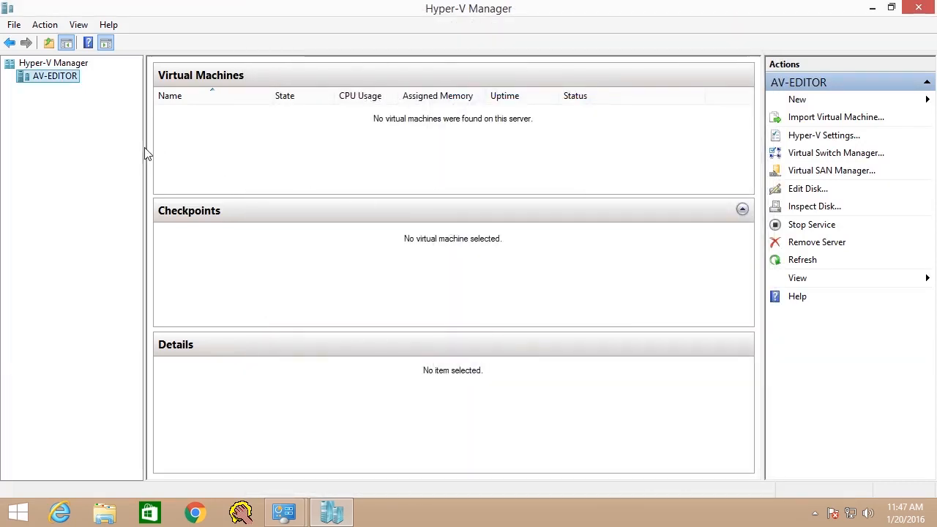
Start creating a new virtual machine on the AV-EDITOR server, keeping the default name and storage location
right_click(55, 80)
mouse_move(147, 86)
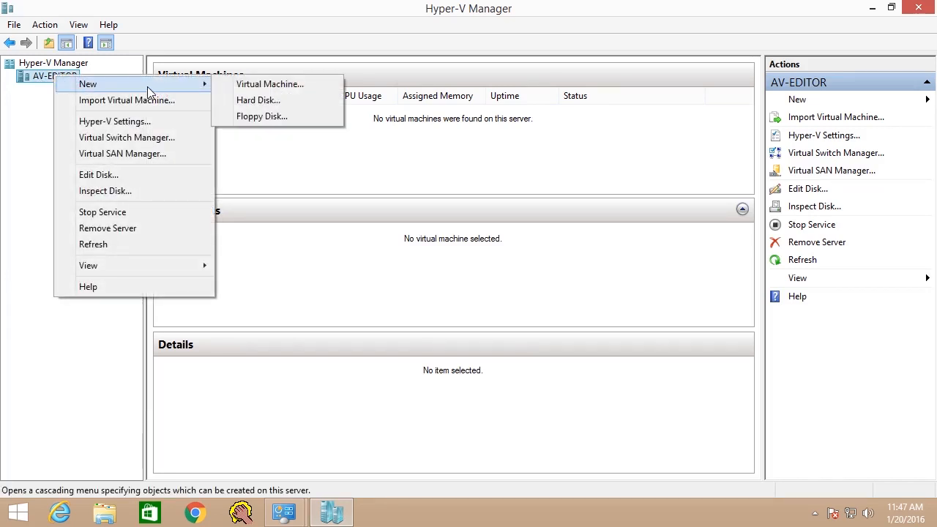
click(278, 85)
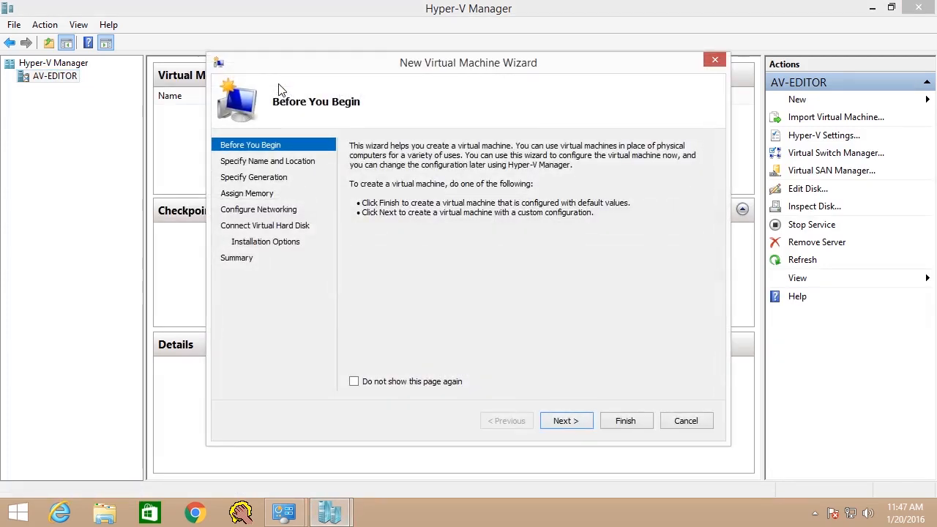
click(573, 427)
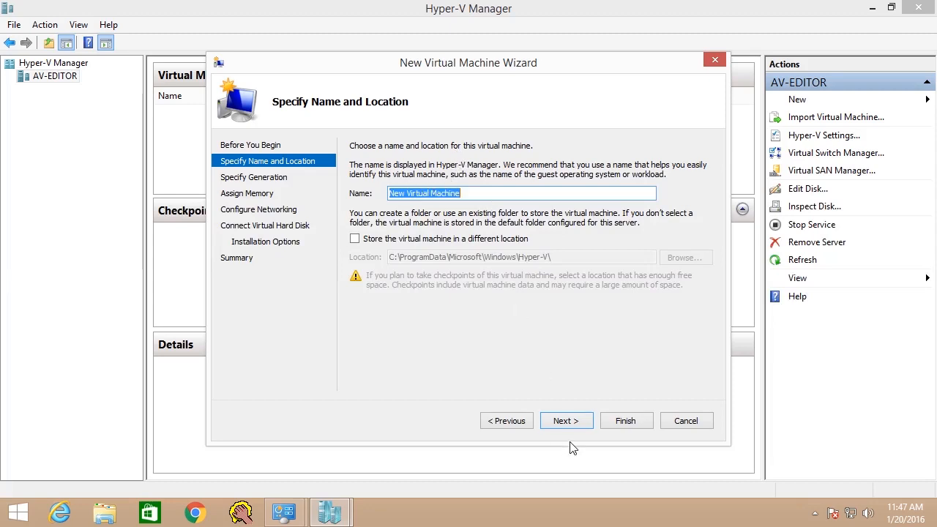
click(573, 423)
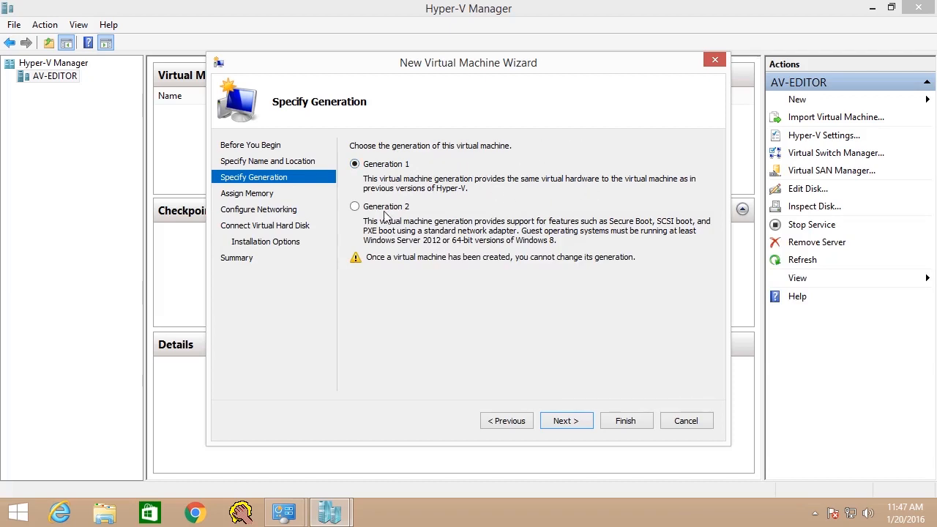
Make the virtual machine Generation 2 and assign it 2048 MB of startup memory
click(355, 207)
click(575, 422)
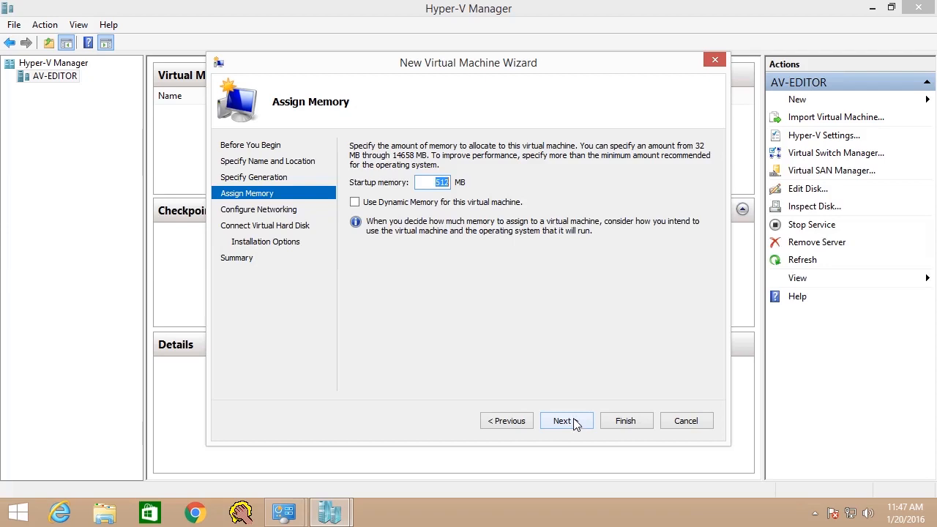
text(20)
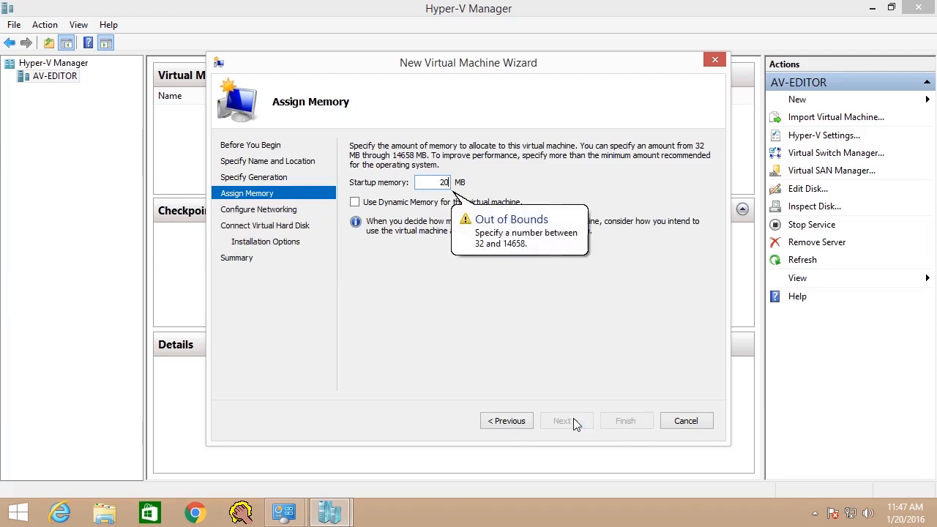
text(48)
click(562, 424)
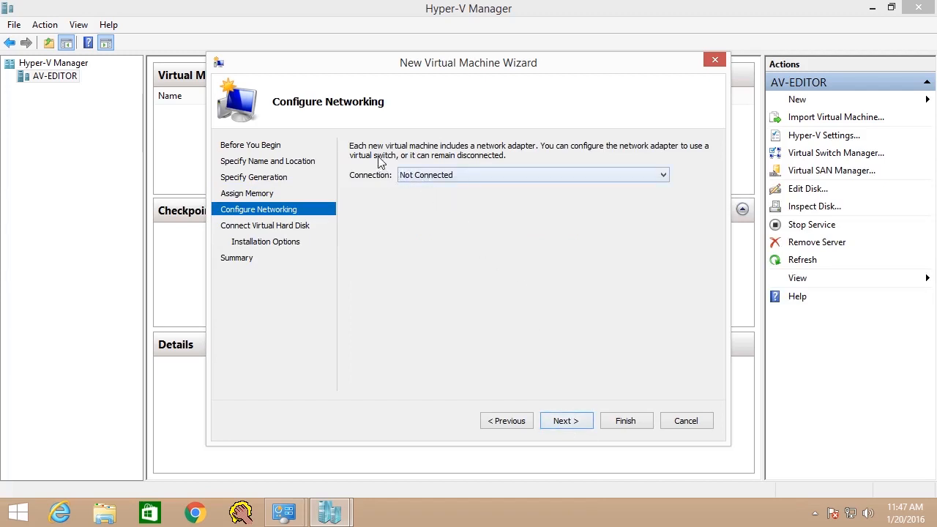
Leave the network adapter as Not Connected and finish creating the virtual machine with the default virtual hard disk and the operating system installed later
click(664, 176)
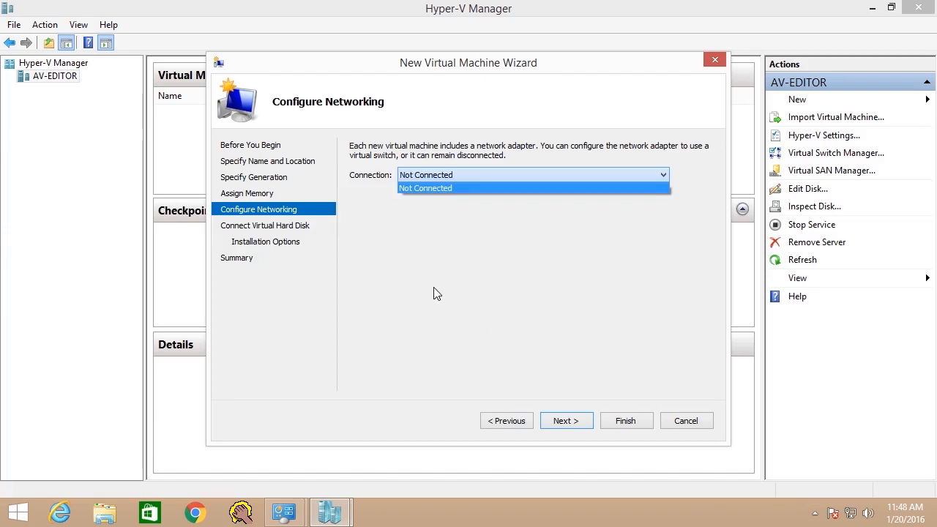
click(570, 425)
click(570, 424)
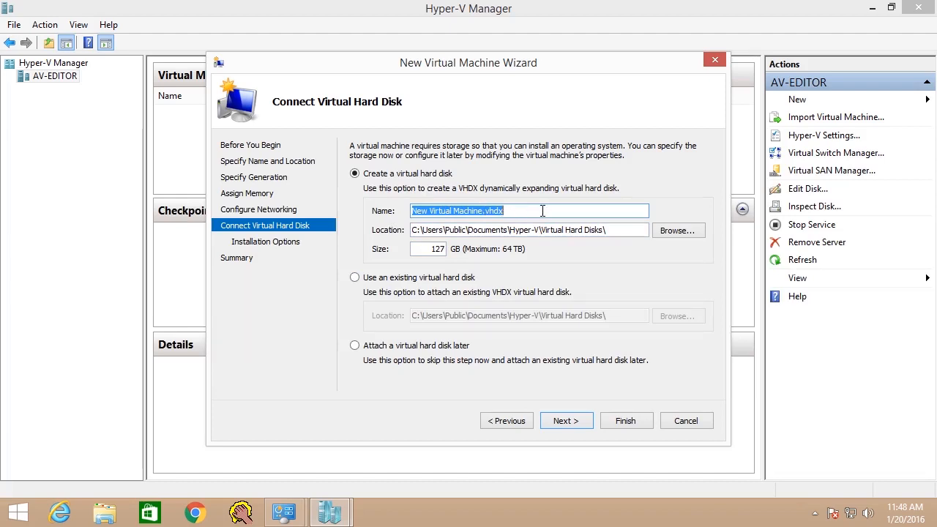
click(577, 422)
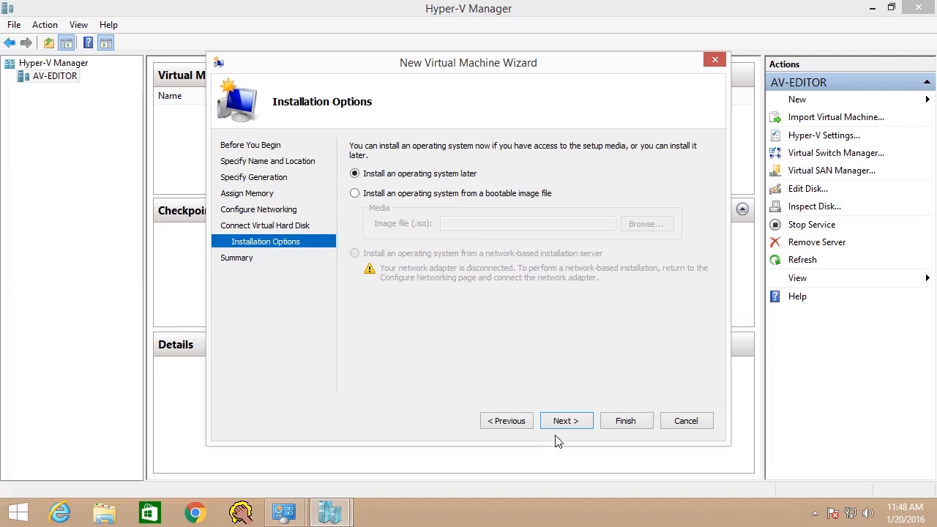
click(631, 421)
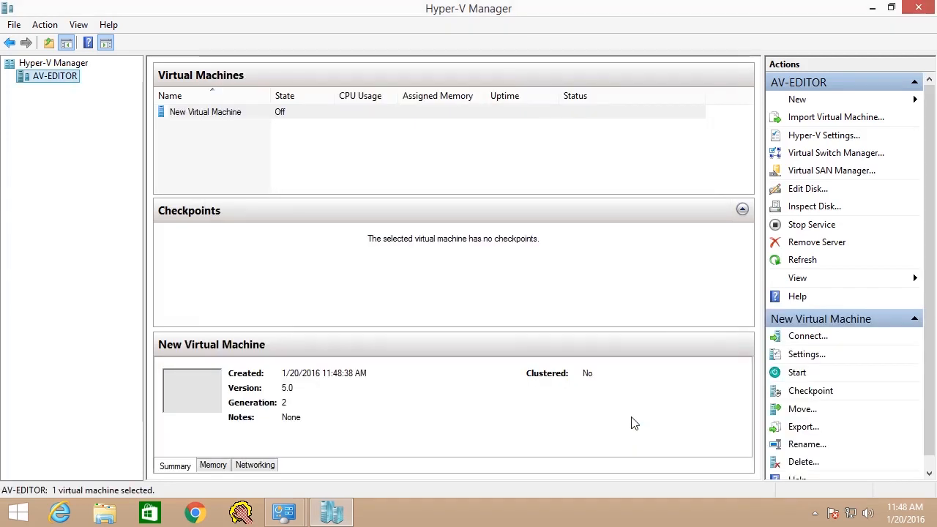
Start the New Virtual Machine on the AV-EDITOR server
click(190, 112)
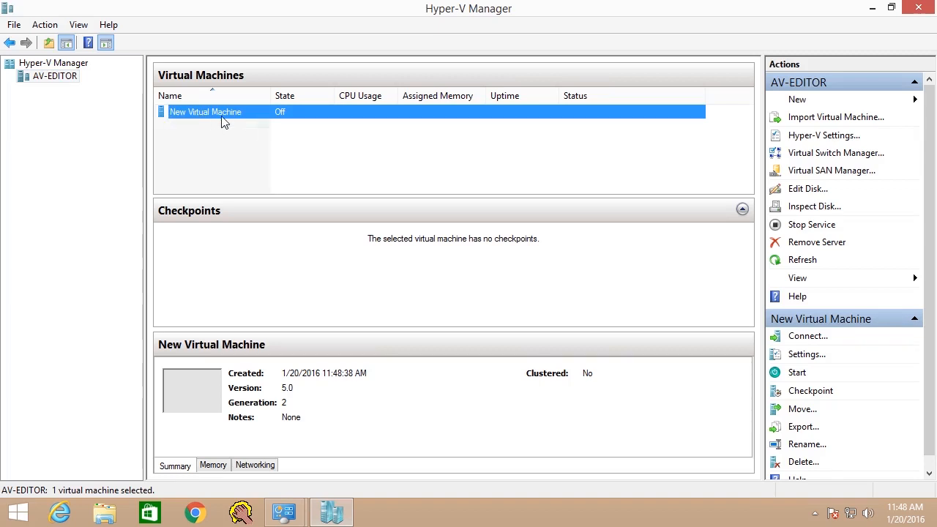
right_click(221, 119)
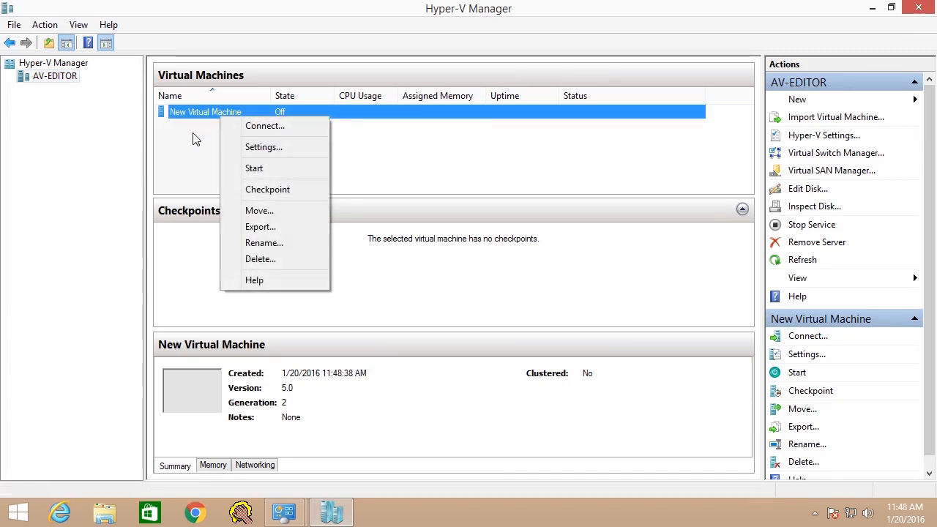
click(195, 138)
click(225, 117)
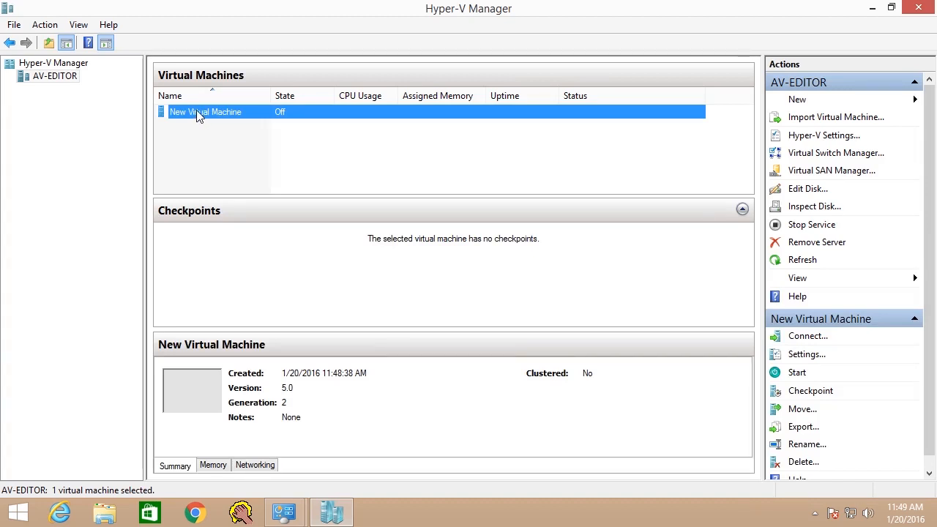
click(46, 27)
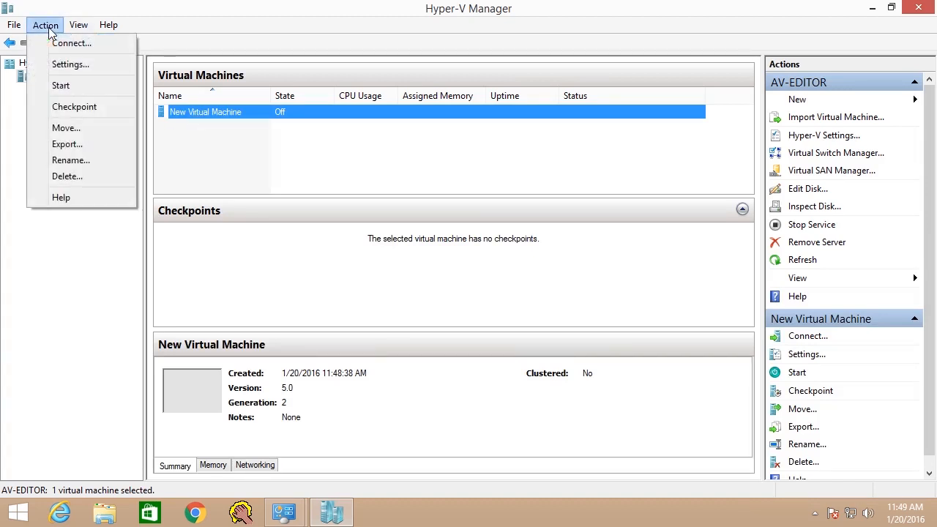
click(65, 86)
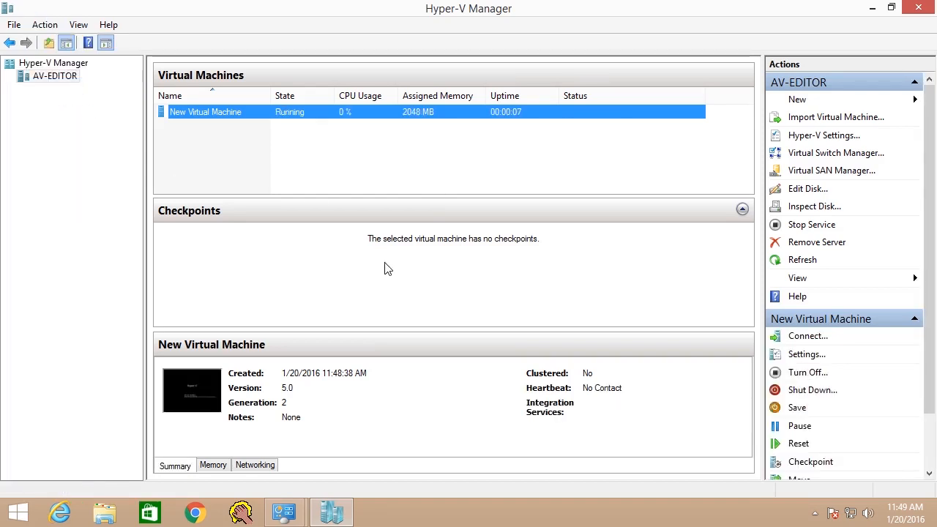
Connect to the running New Virtual Machine and move its connection window clear of the virtual machine list
double_click(207, 116)
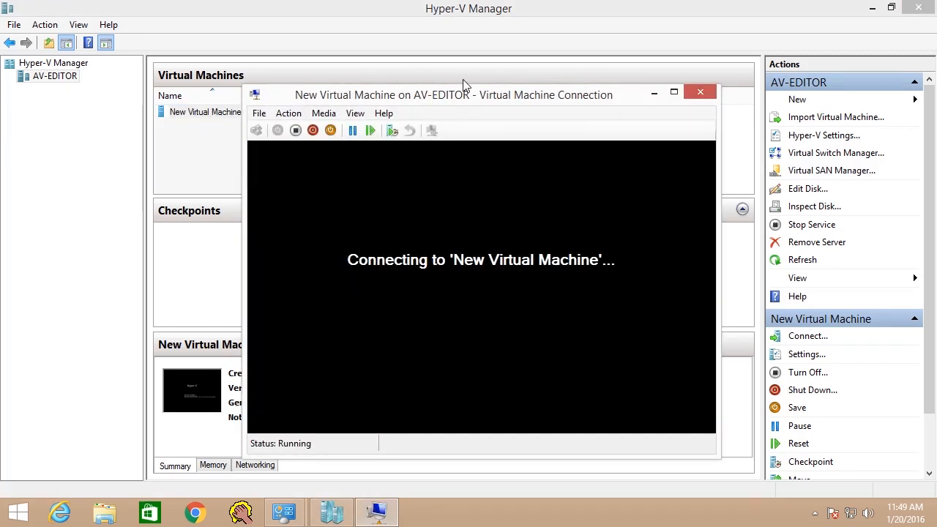
drag(464, 92, 486, 157)
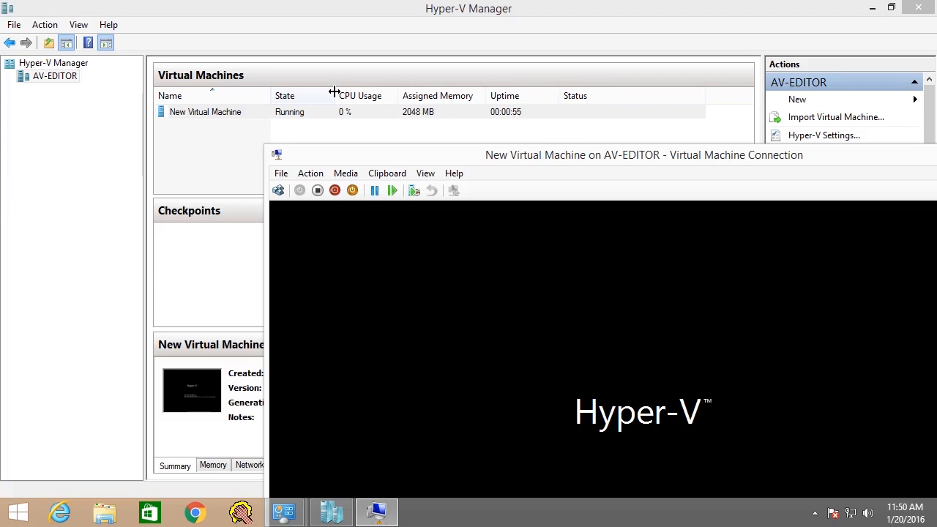
drag(427, 163, 339, 159)
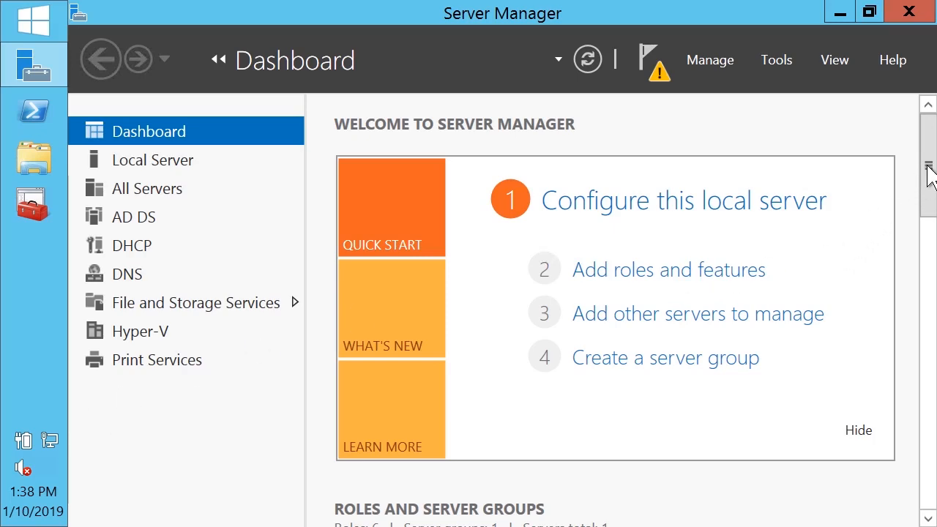
Switch to Server Manager, look through the role tiles on the dashboard, and launch Hyper-V Manager
drag(931, 179, 932, 287)
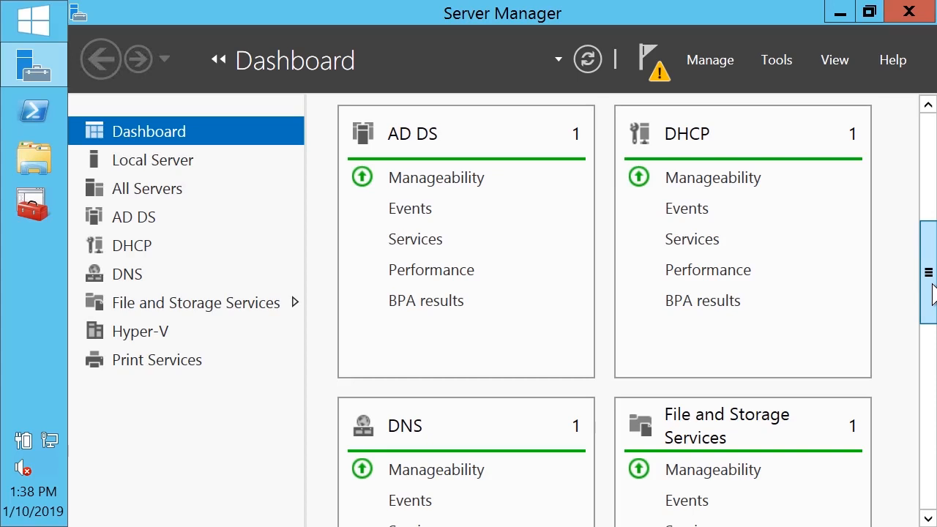
drag(934, 293, 928, 391)
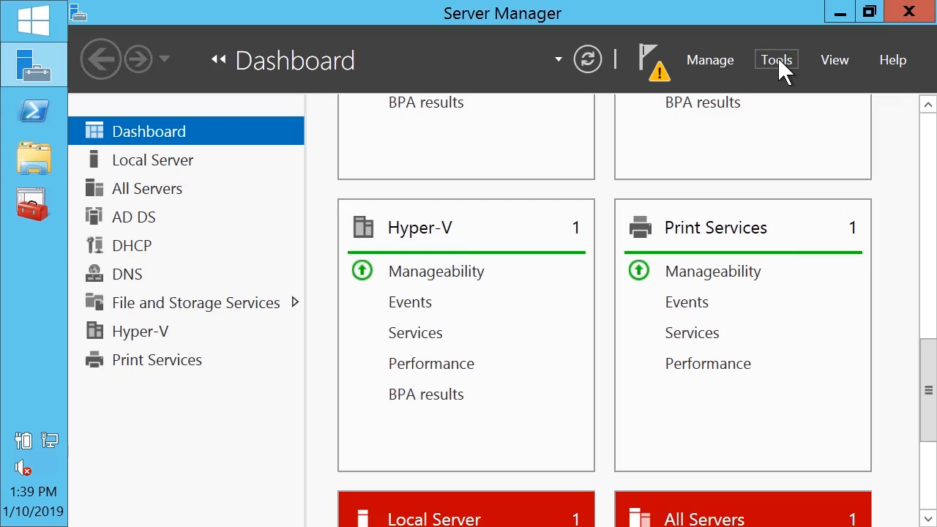
click(778, 59)
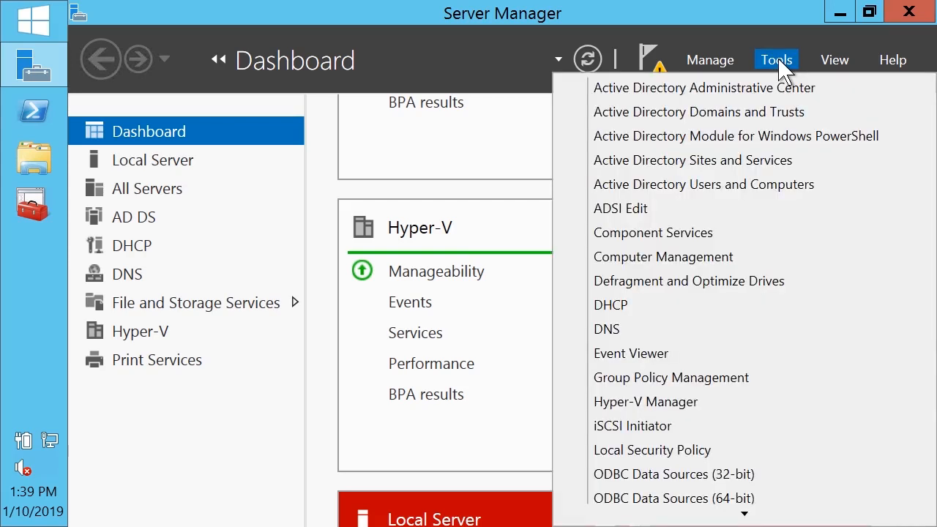
click(668, 400)
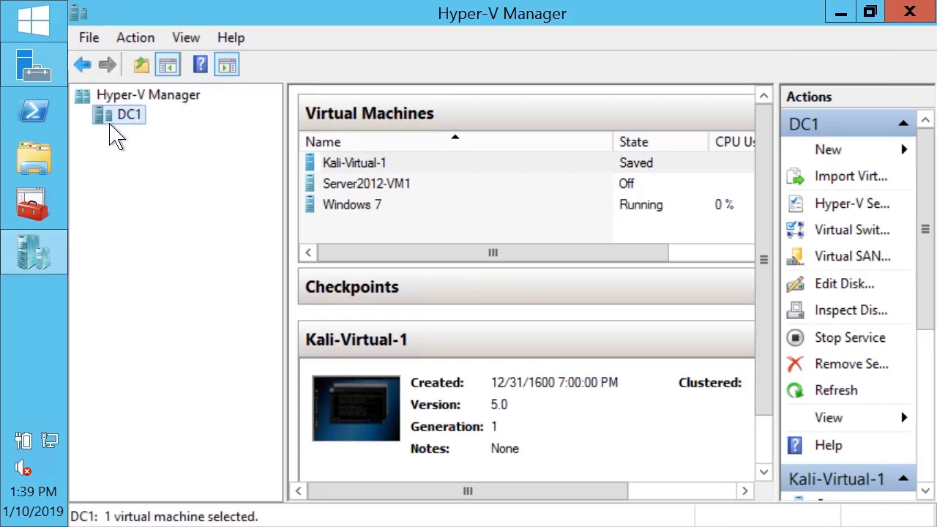
Review the Kali-Virtual-1 and Server2012-VM1 virtual machines on DC1, and turn off the Windows 7 virtual machine
click(360, 164)
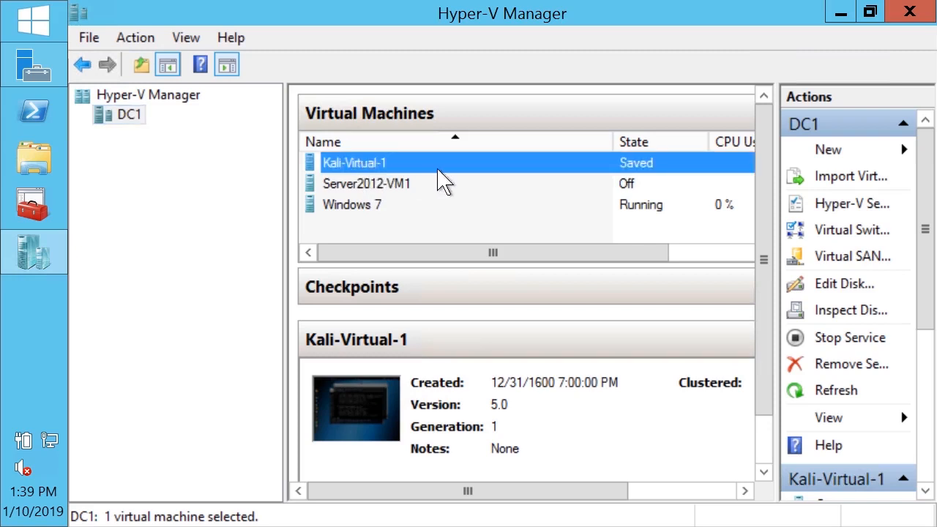
click(377, 188)
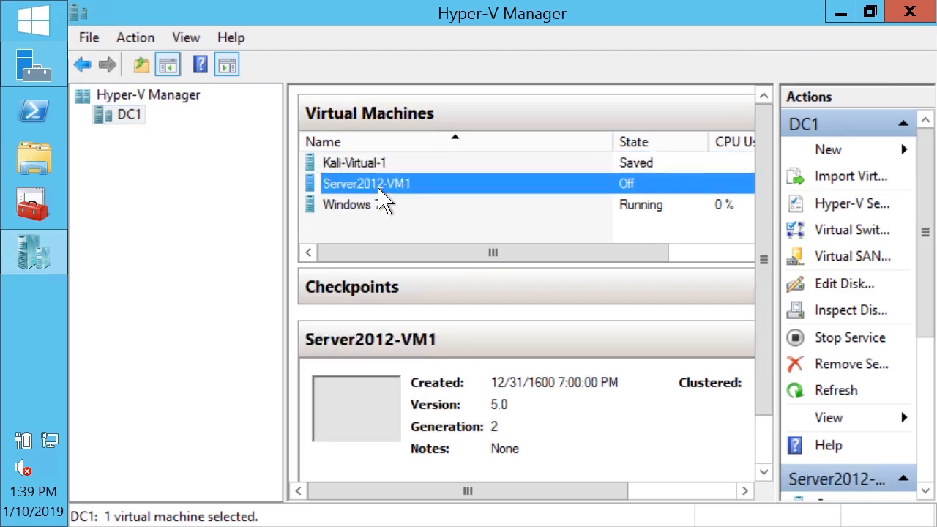
click(375, 216)
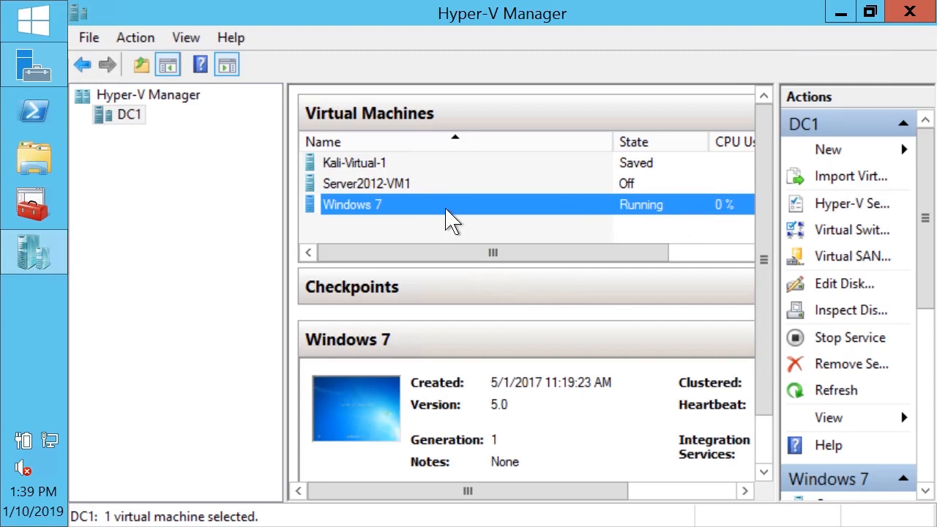
right_click(448, 217)
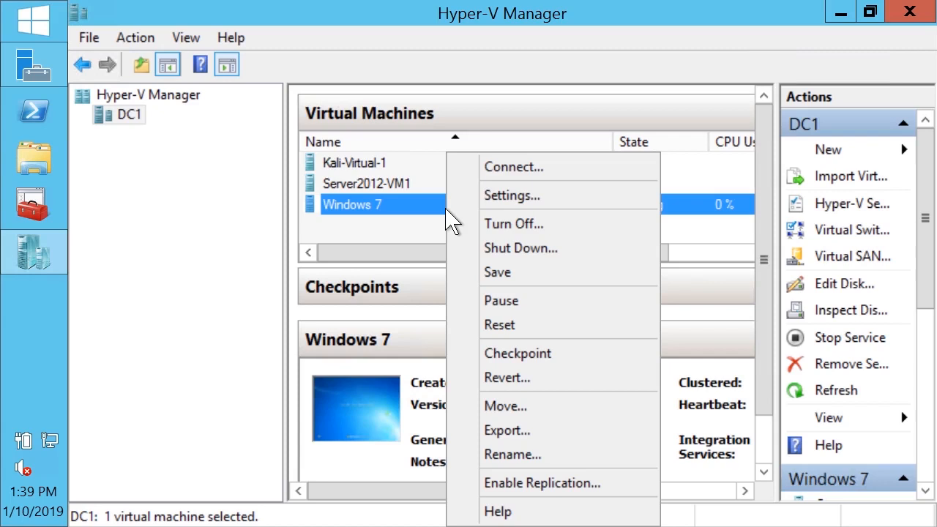
click(533, 231)
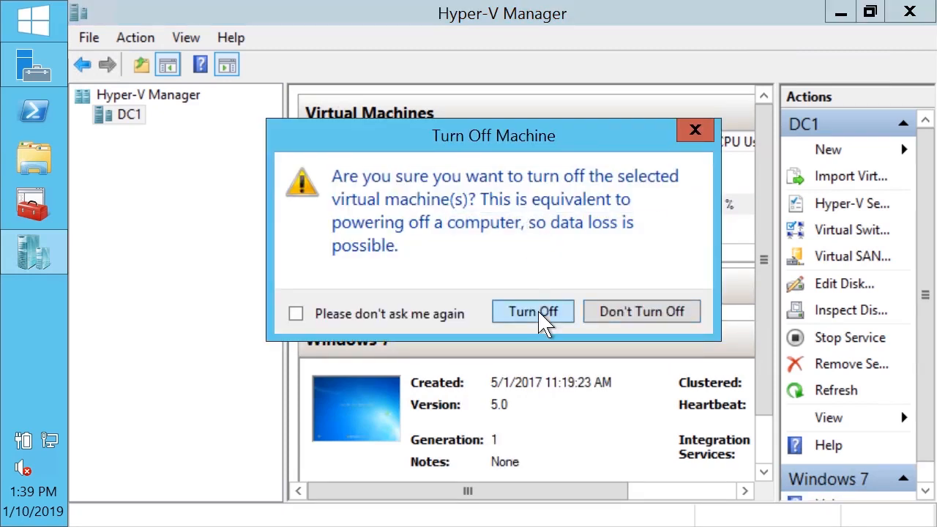
click(539, 314)
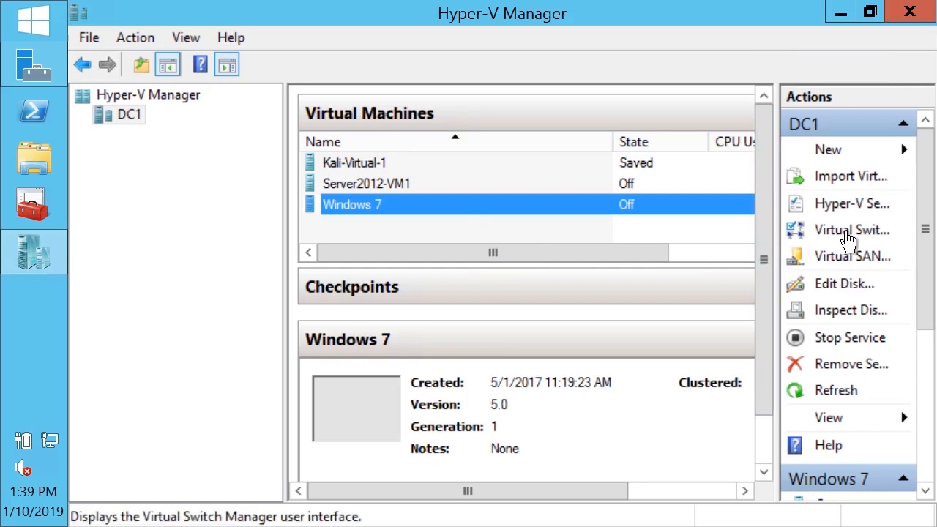
Examine the existing virtual switch's properties and the External, Internal and Private switch types in DC1's Virtual Switch Manager, then minimize it
drag(778, 249, 717, 245)
click(822, 232)
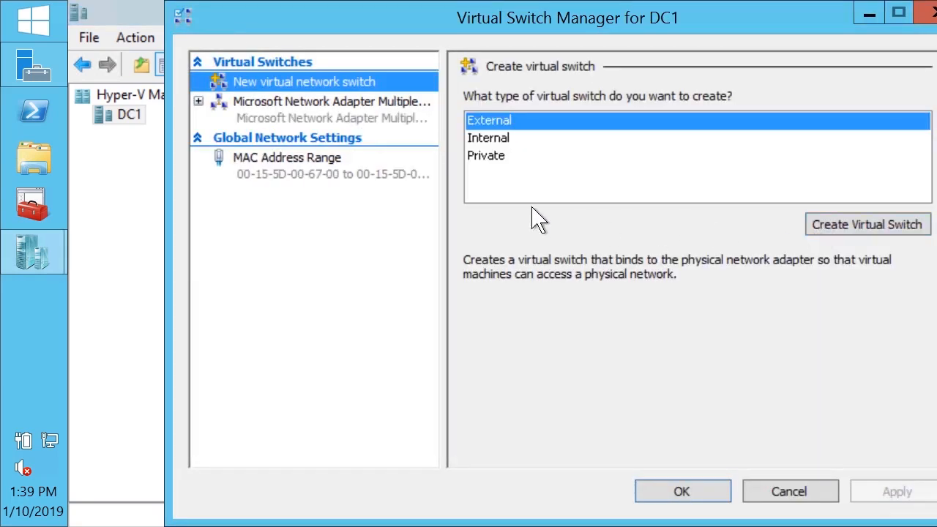
click(331, 117)
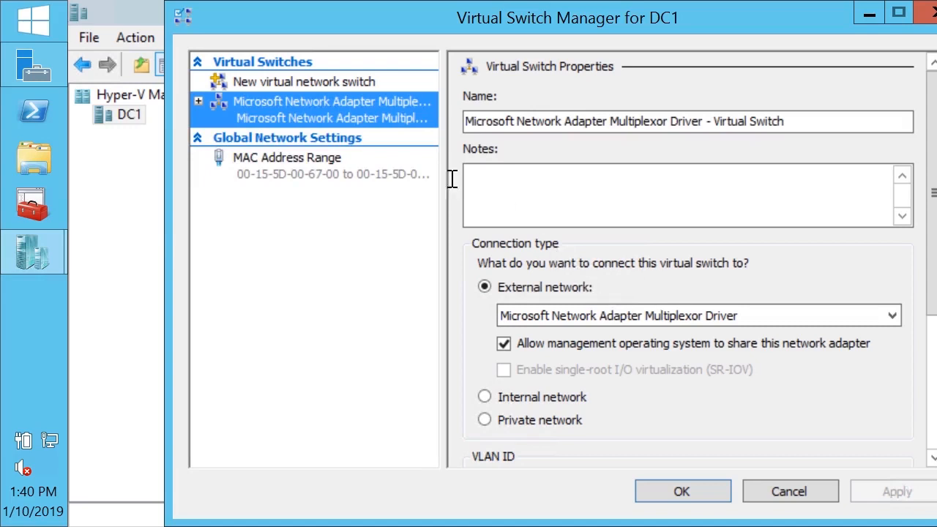
click(326, 84)
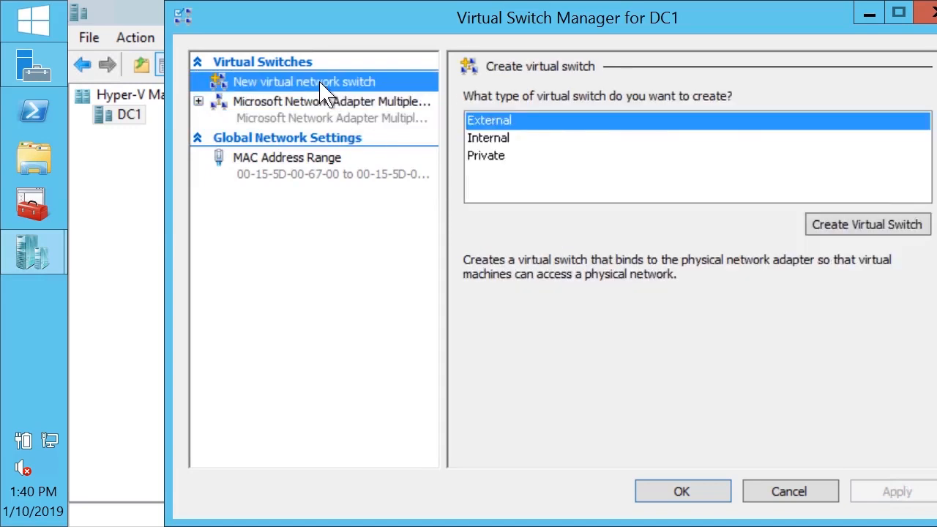
click(499, 145)
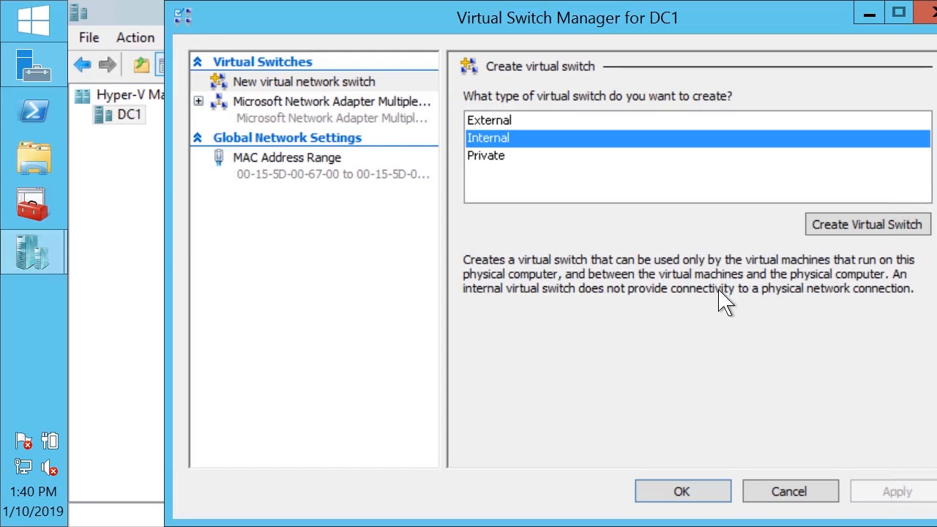
click(509, 157)
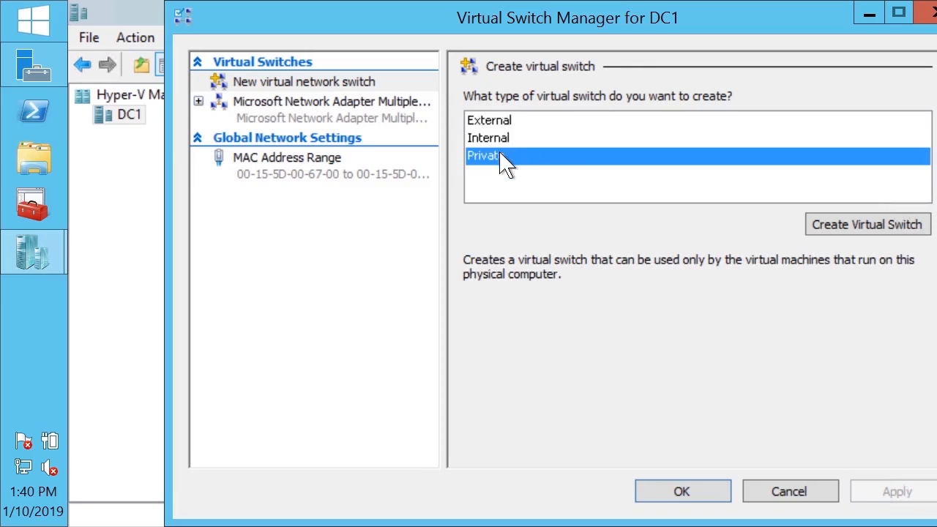
click(353, 120)
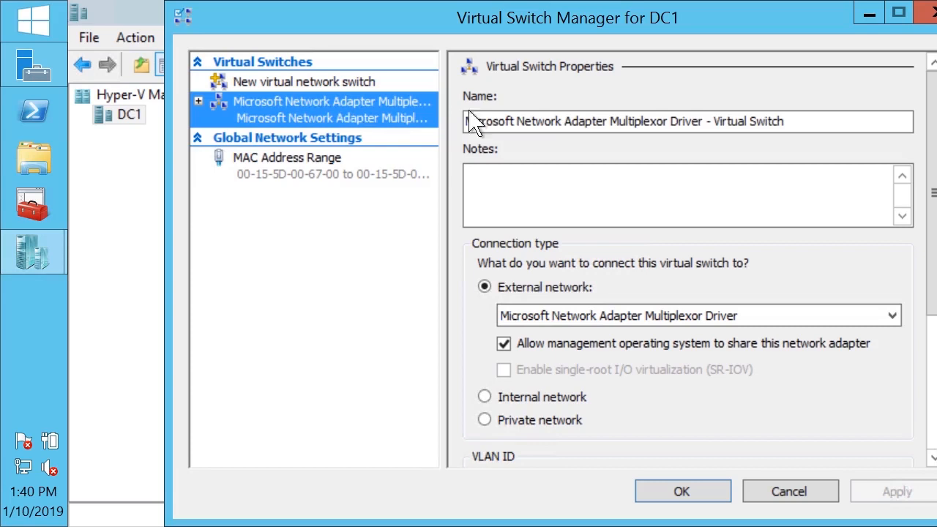
click(869, 12)
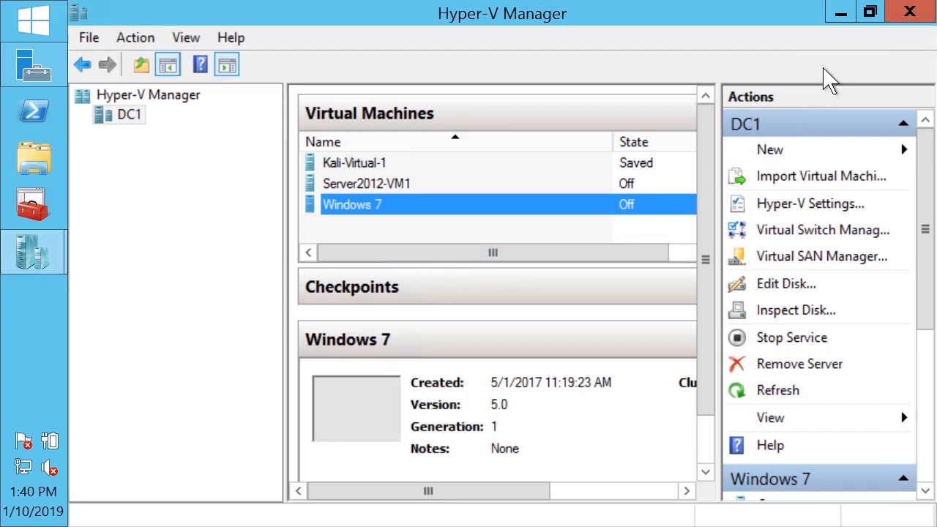
click(32, 252)
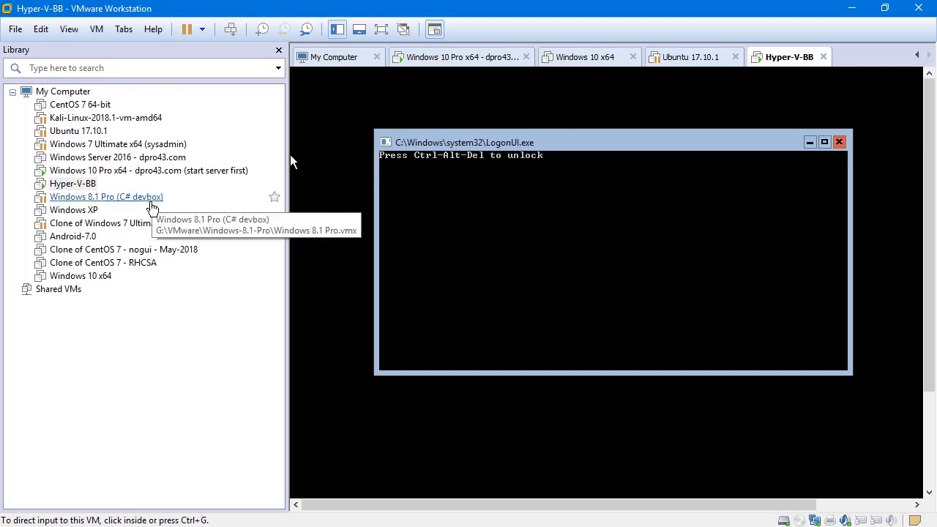
Switch to VMware Workstation and sign in to the Hyper-V-BB virtual machine as Administrator with the account password
click(73, 170)
click(73, 183)
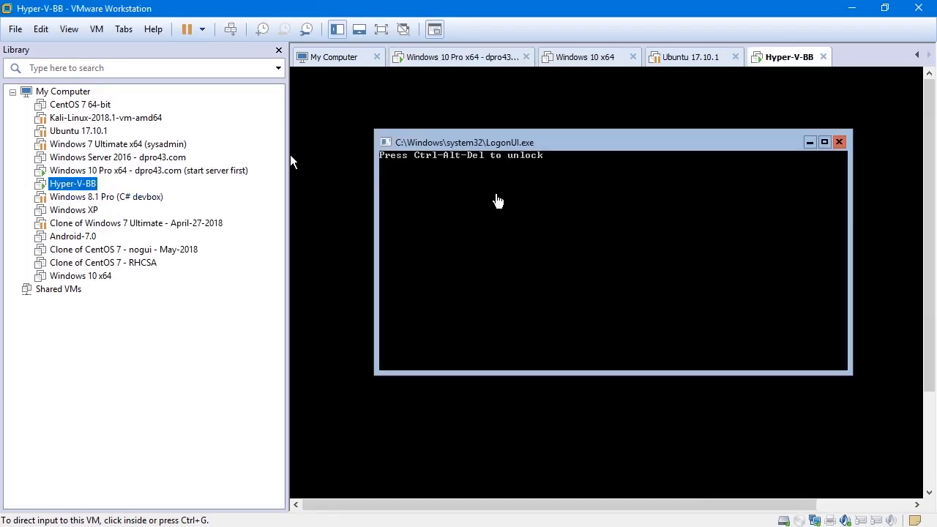
click(571, 188)
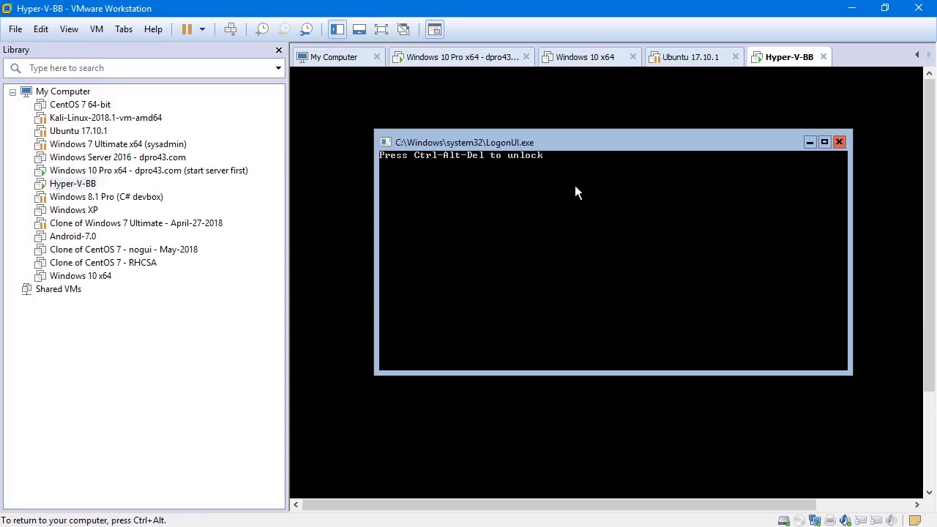
key(ctrl+alt+Insert)
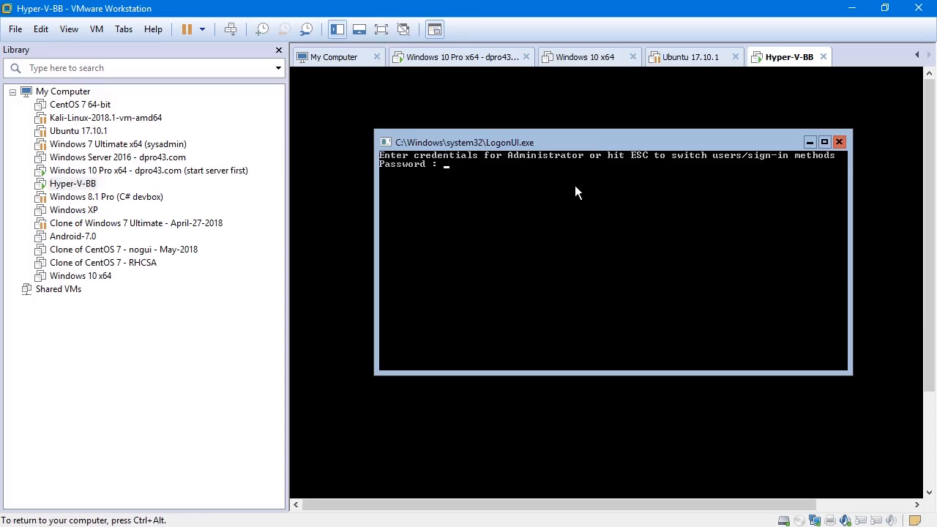
text(****)
key(Return)
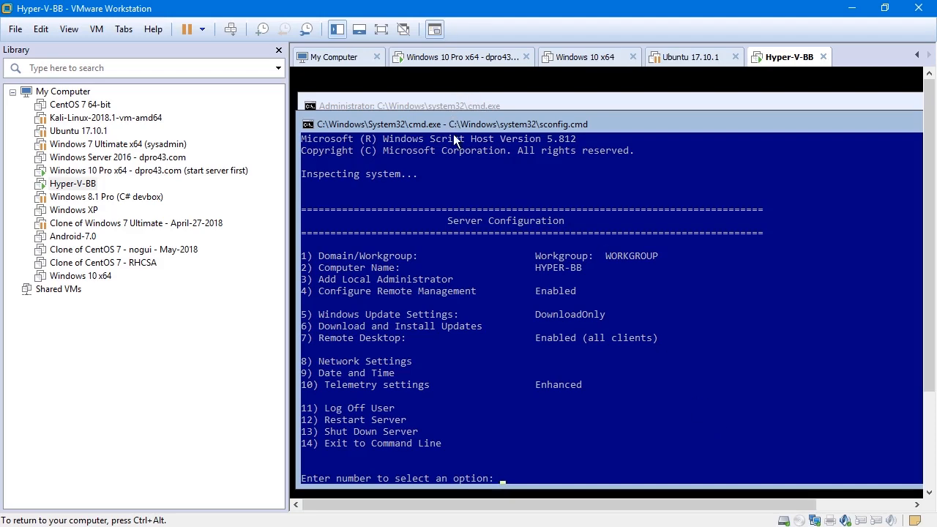
drag(450, 117, 473, 133)
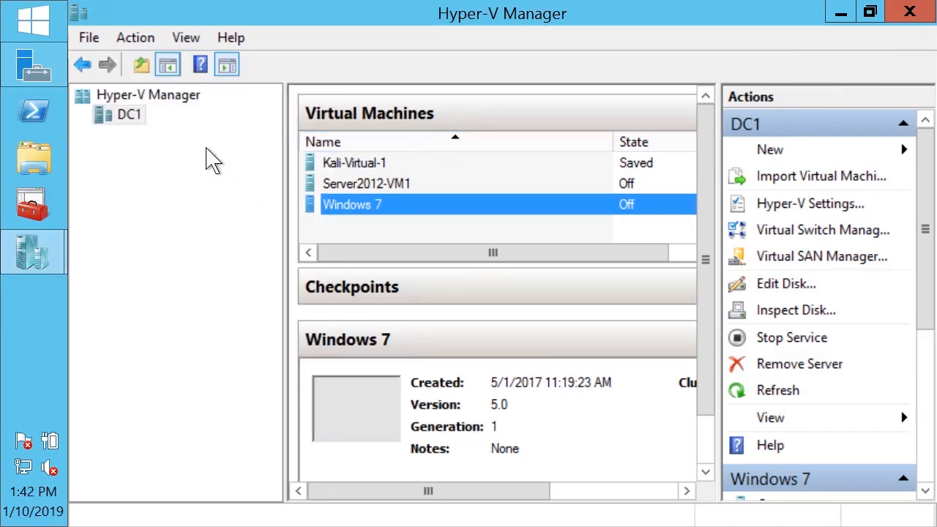
Minimize Hyper-V Manager to view the Hyper-V role tile on the Server Manager dashboard, then bring Hyper-V Manager back
click(840, 13)
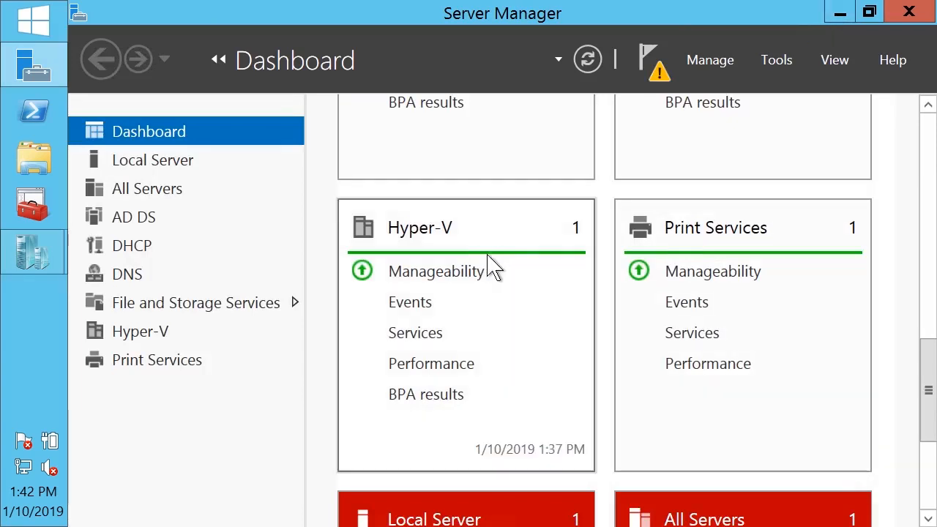
mouse_move(926, 356)
mouse_down()
mouse_move(931, 311)
mouse_move(931, 358)
mouse_up()
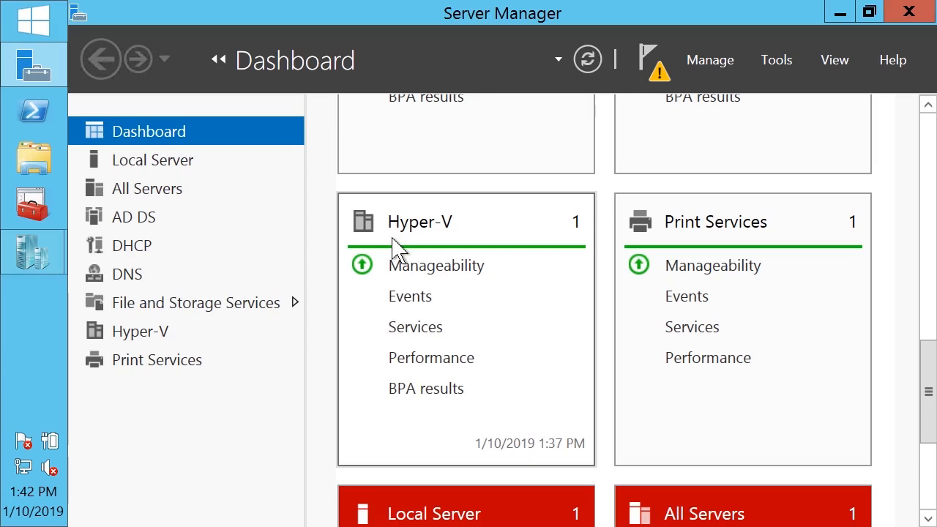
click(33, 252)
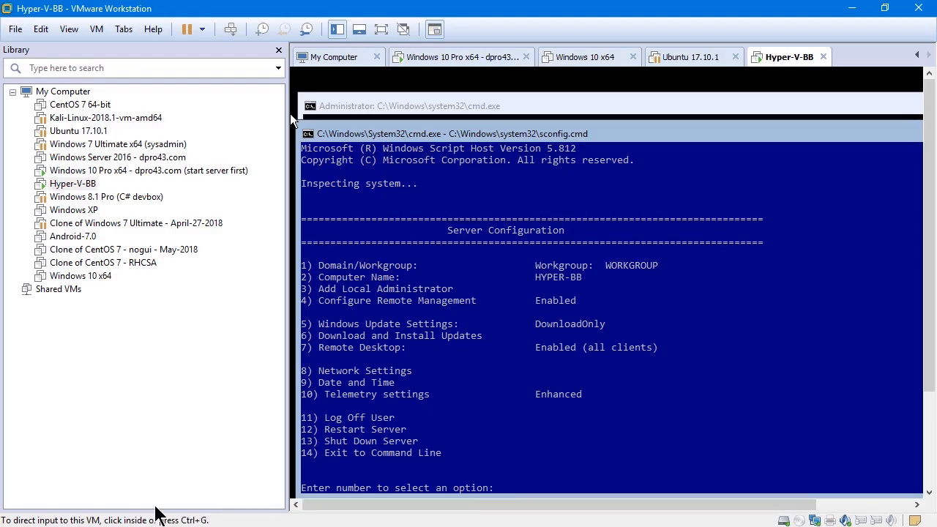
Switch to VMware Workstation and view the Hyper-V-BB, Windows 10 Pro x64 and Windows 7 Ultimate x64 virtual machines
key(ctrl+alt)
click(367, 254)
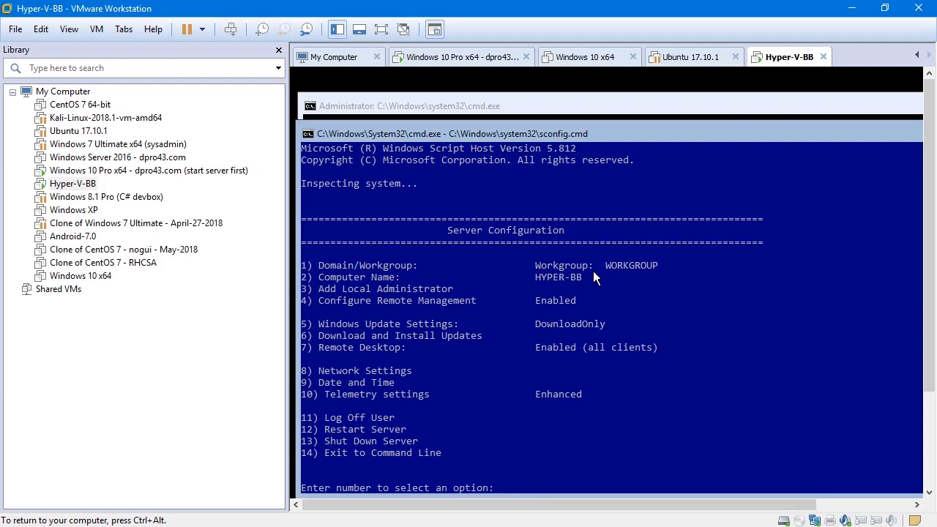
key(ctrl+alt)
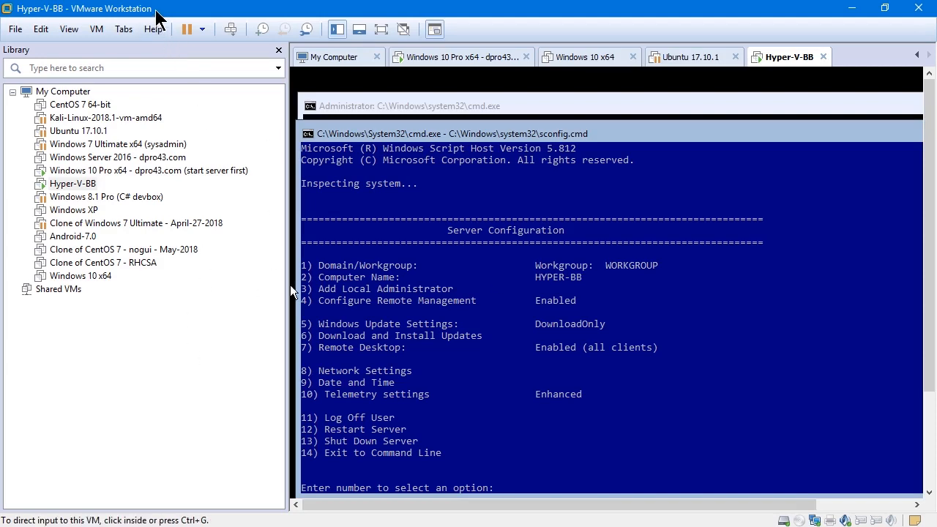
click(103, 173)
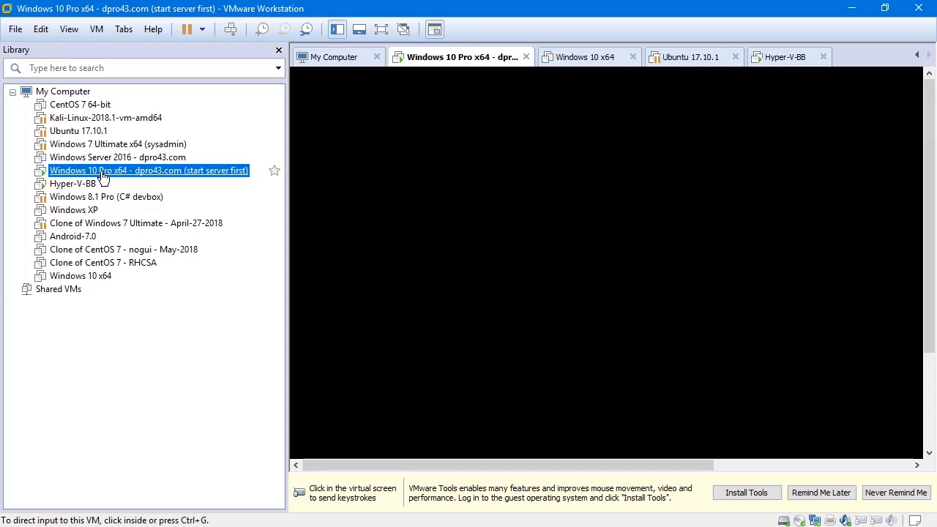
click(109, 146)
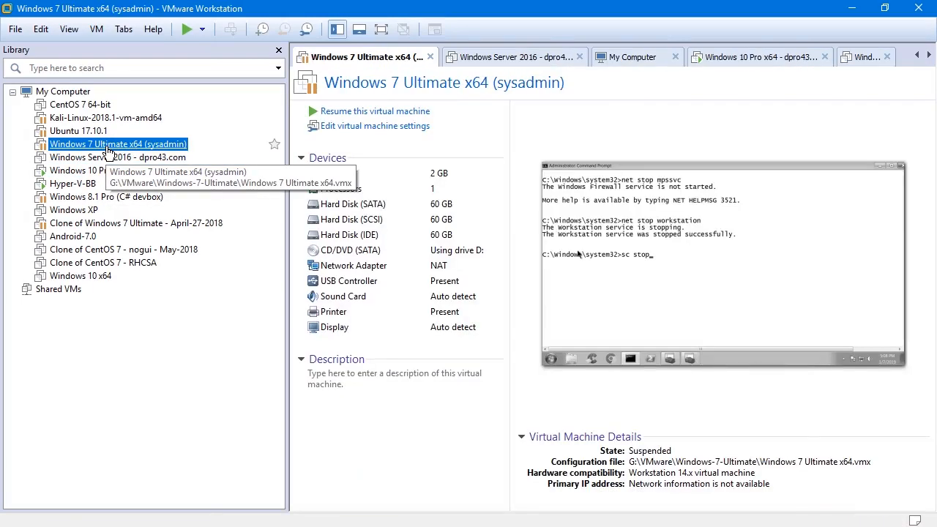